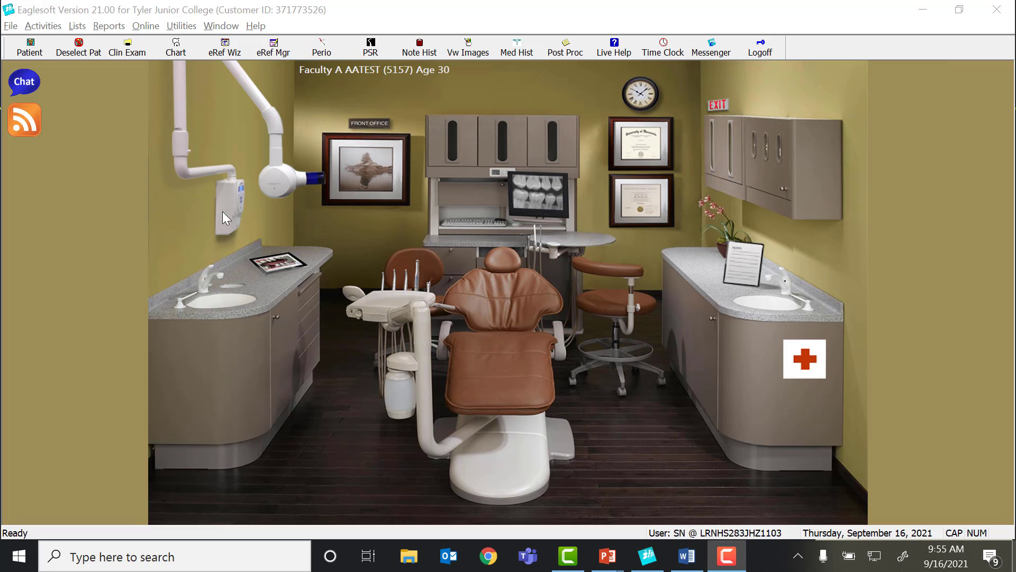
# Open the patient's tooth chart and select teeth 1, 32, 4, 12, 16 and 17
pyautogui.click(179, 50)
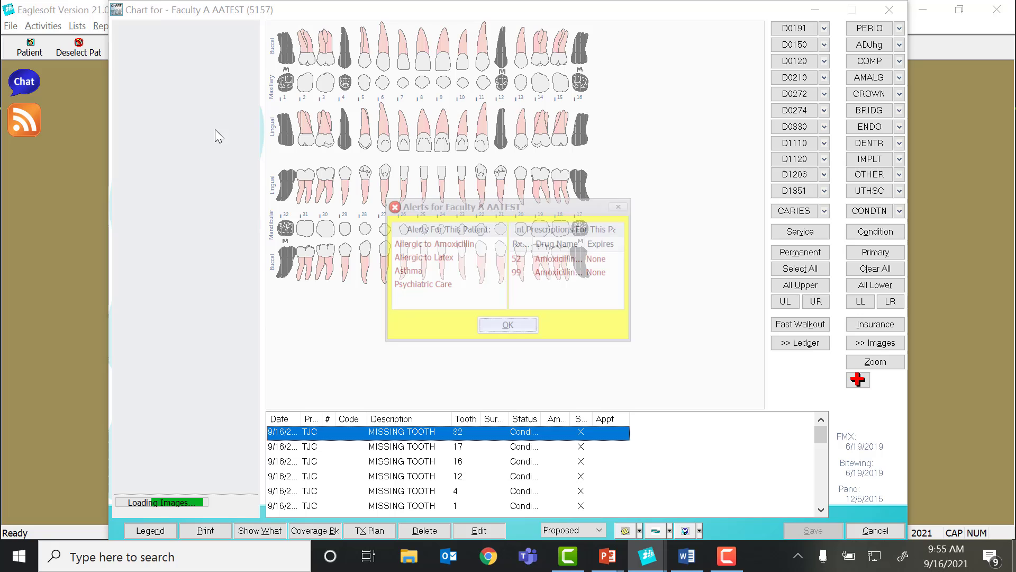
pyautogui.click(506, 324)
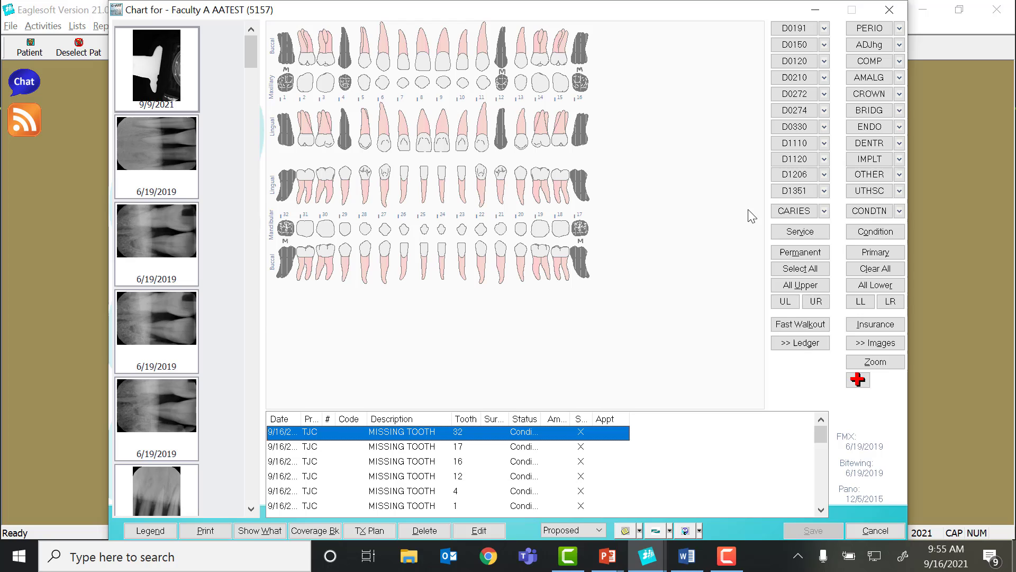
pyautogui.click(286, 112)
pyautogui.click(289, 220)
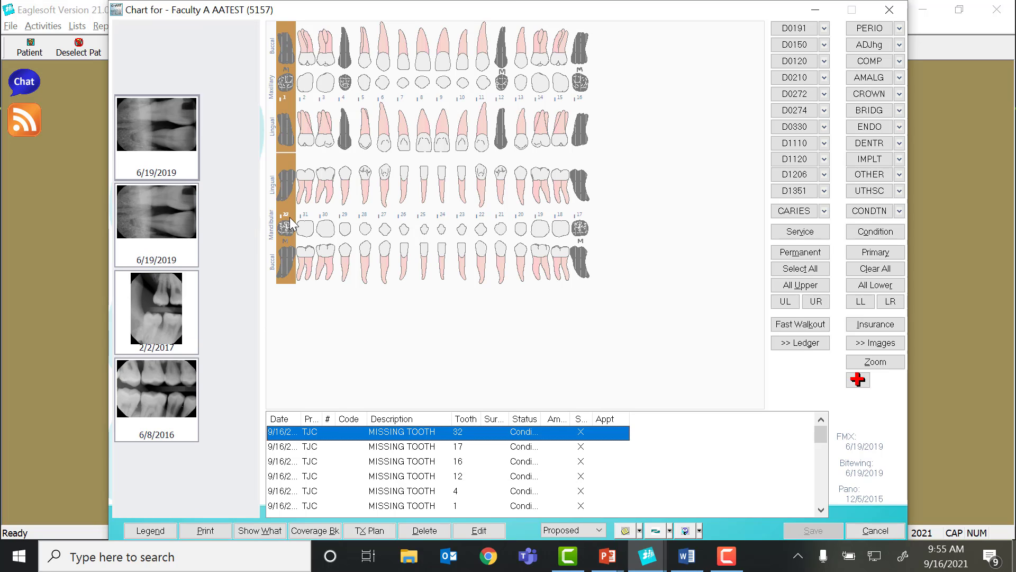
pyautogui.click(347, 127)
pyautogui.click(503, 125)
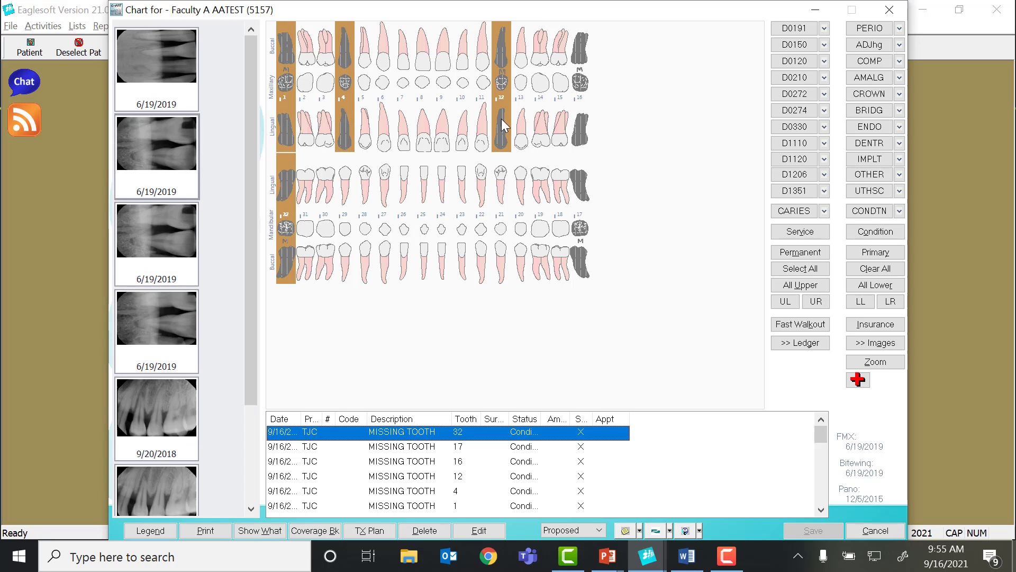
pyautogui.click(581, 139)
pyautogui.click(579, 211)
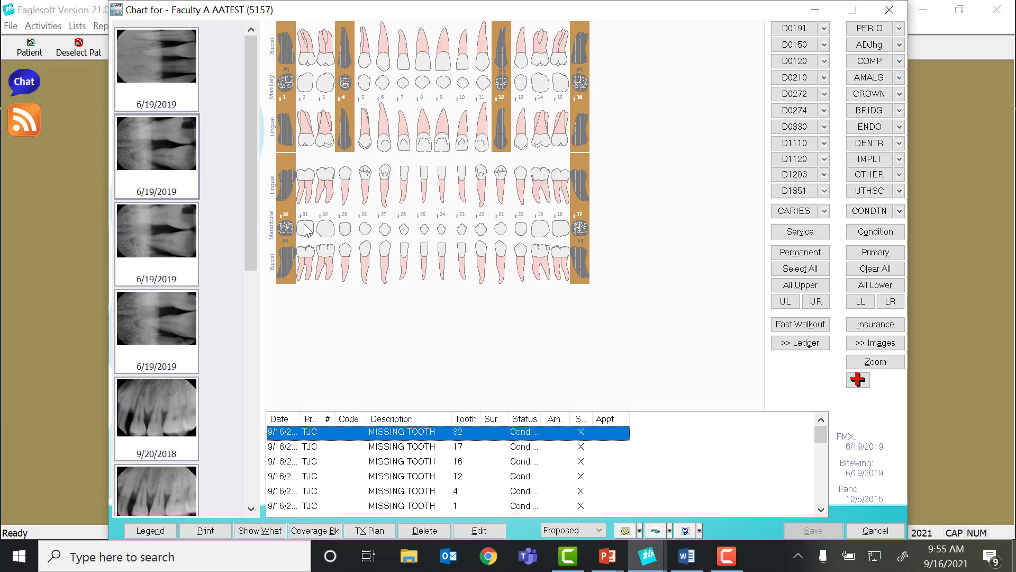
# Chart the selected teeth as 22 MISSING TOOTH and close the chart
pyautogui.click(899, 211)
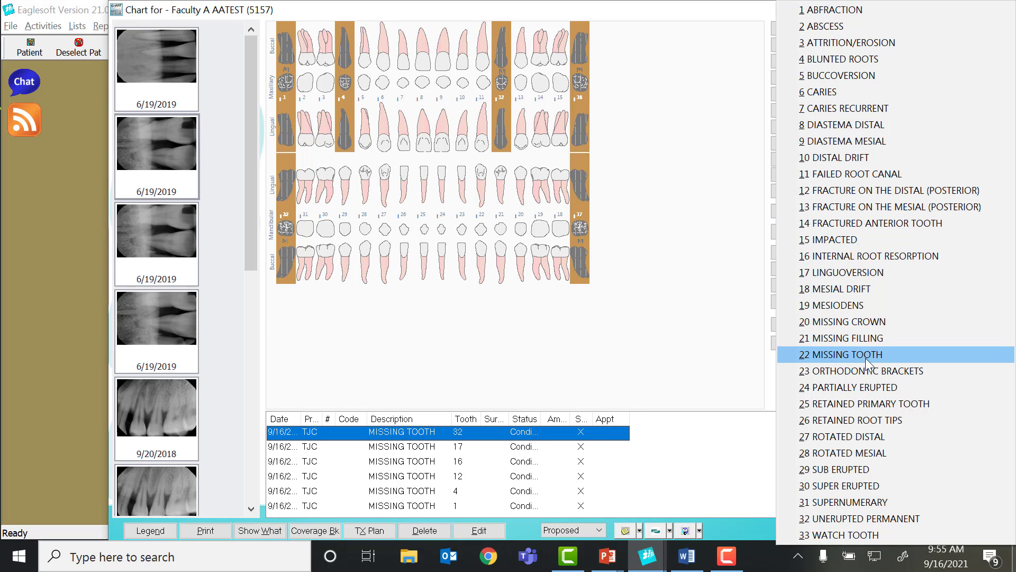
pyautogui.click(848, 336)
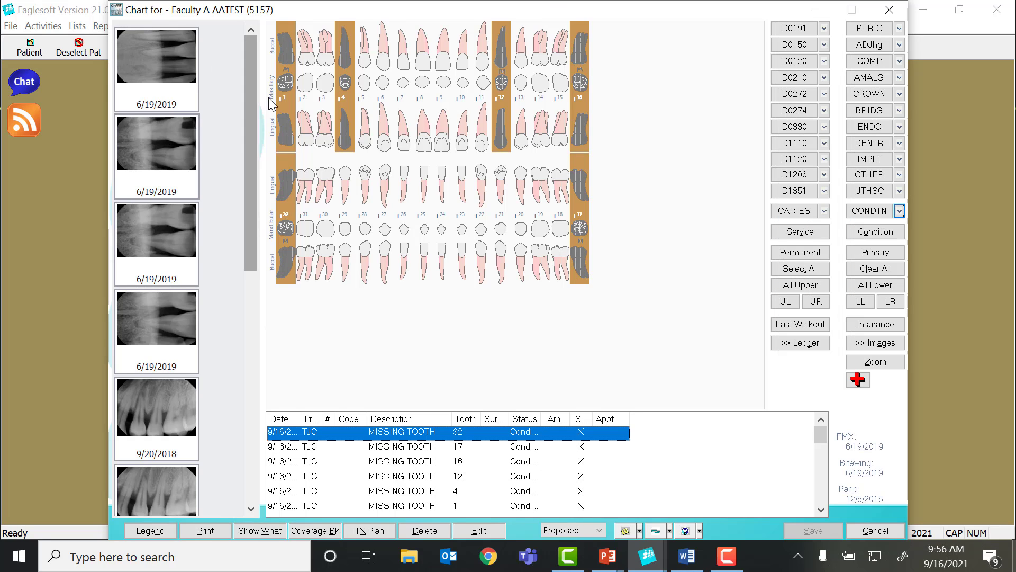
pyautogui.click(890, 10)
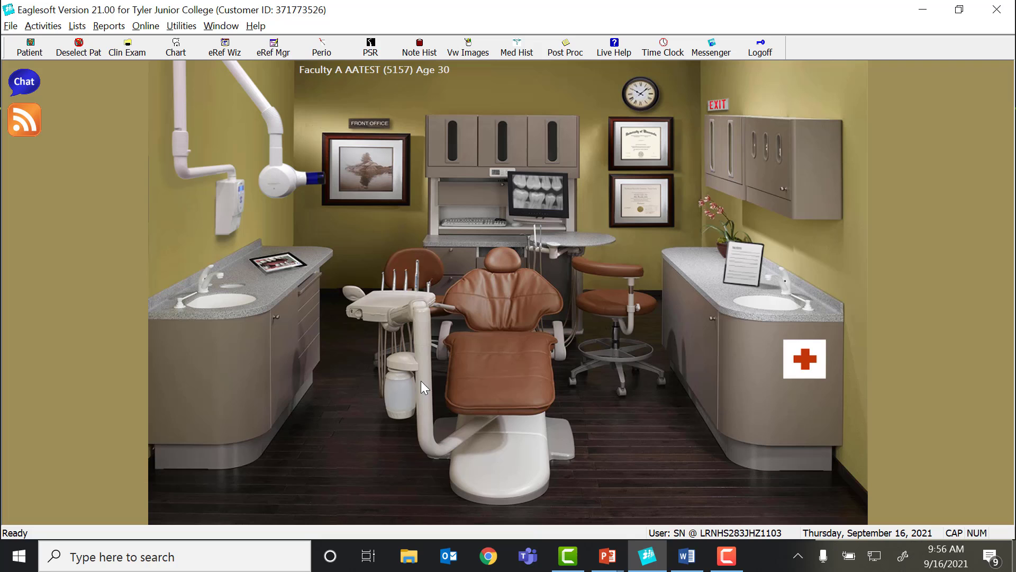
# Start a new perio exam from the toolbar and dismiss the patient alerts
pyautogui.click(326, 54)
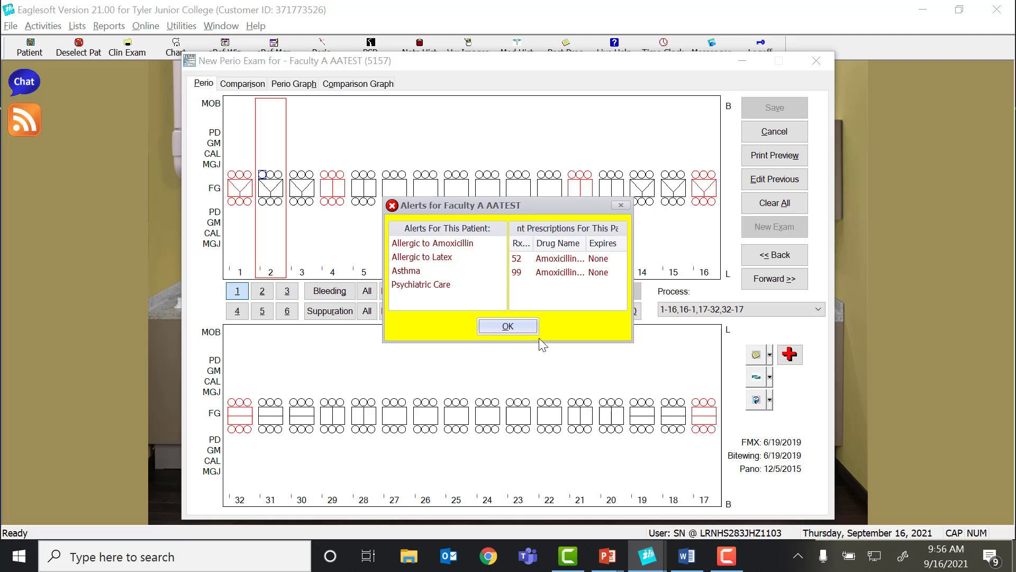
pyautogui.click(525, 329)
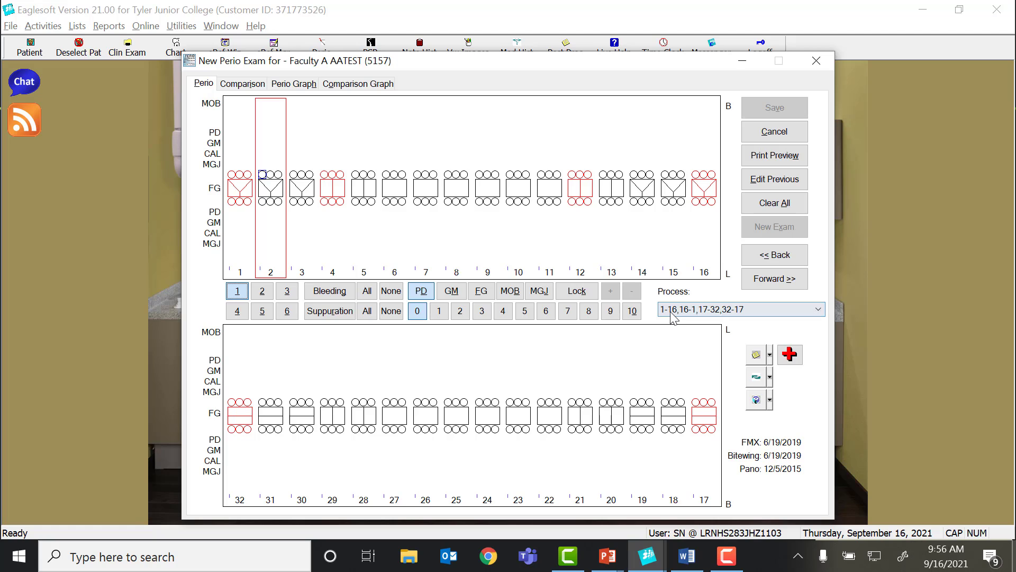
pyautogui.click(765, 303)
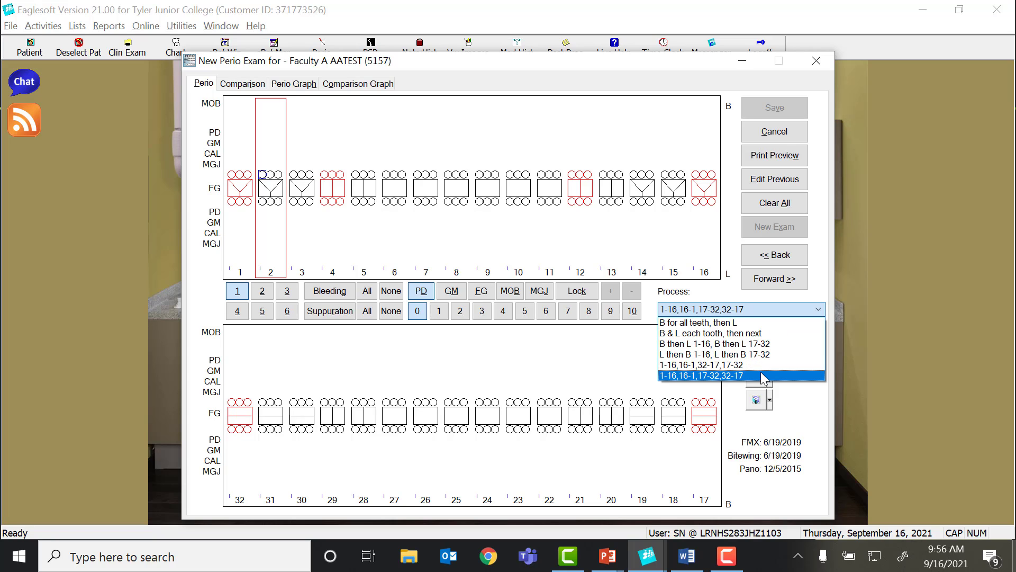
pyautogui.click(762, 376)
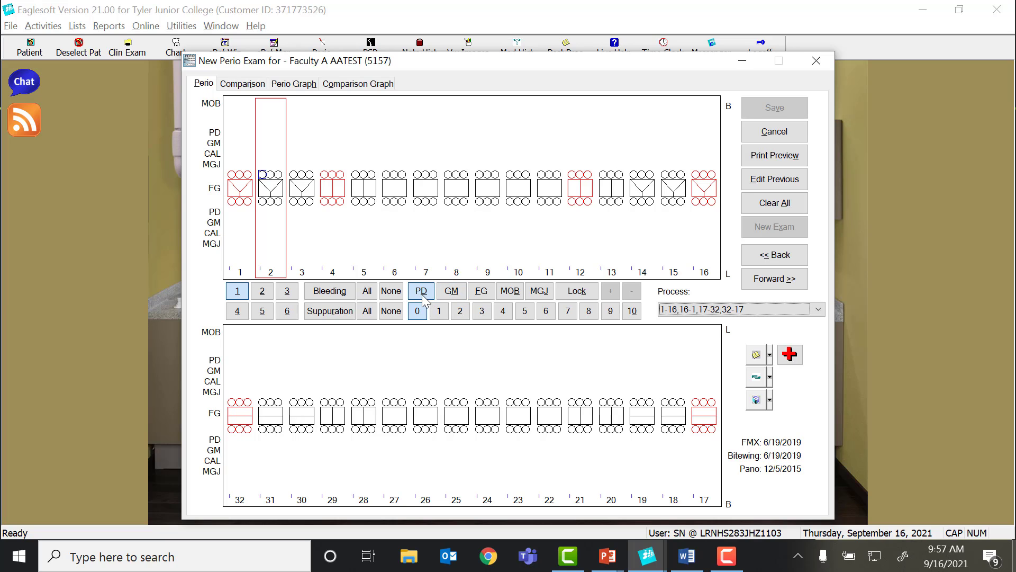
pyautogui.click(450, 292)
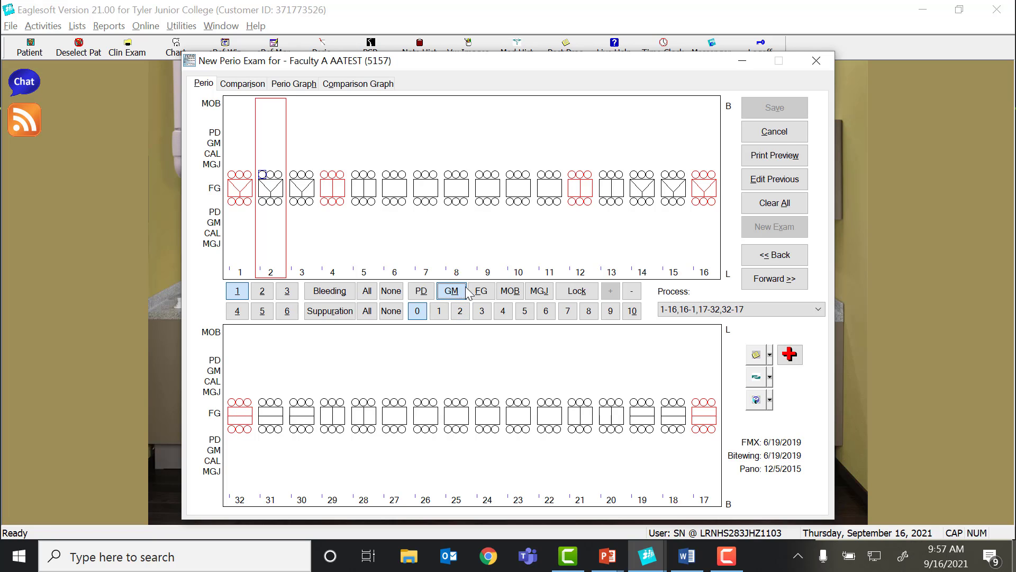
pyautogui.click(483, 295)
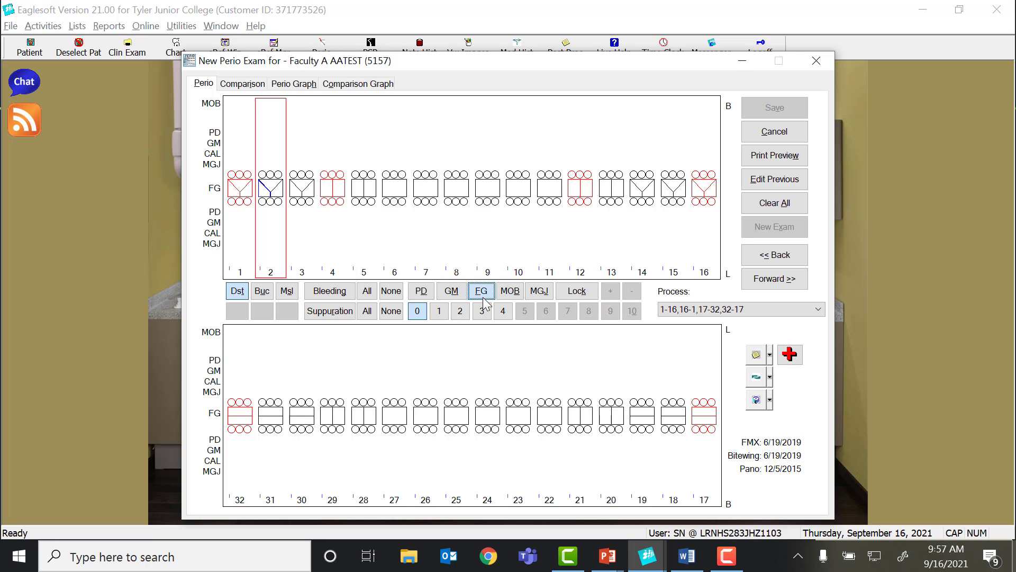
pyautogui.click(506, 298)
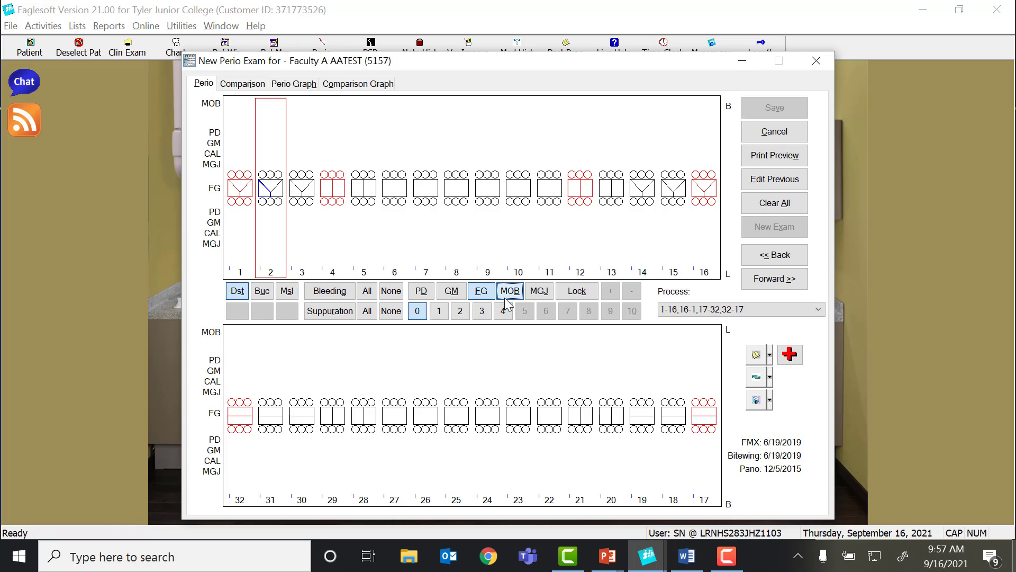
pyautogui.click(542, 292)
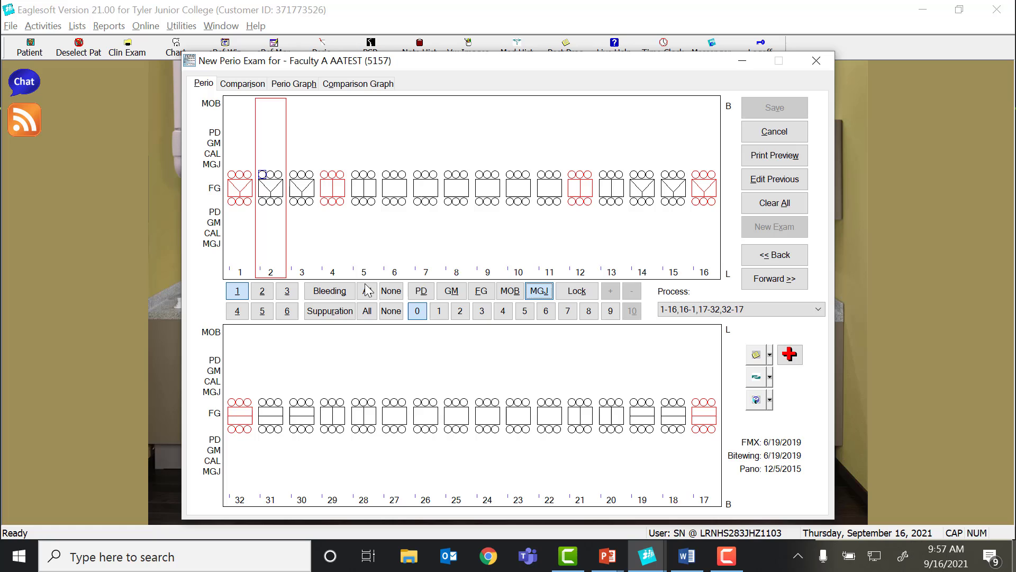
pyautogui.click(422, 295)
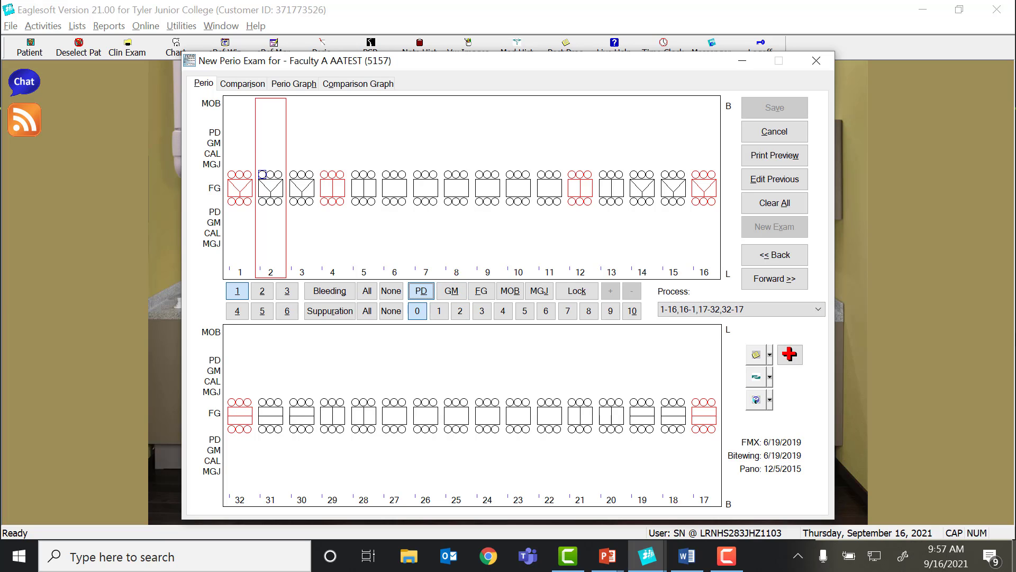
# Enter lingual probe depths for upper teeth 9 back to 2, ending 5 4 4 and 6 5 5
pyautogui.write('434')
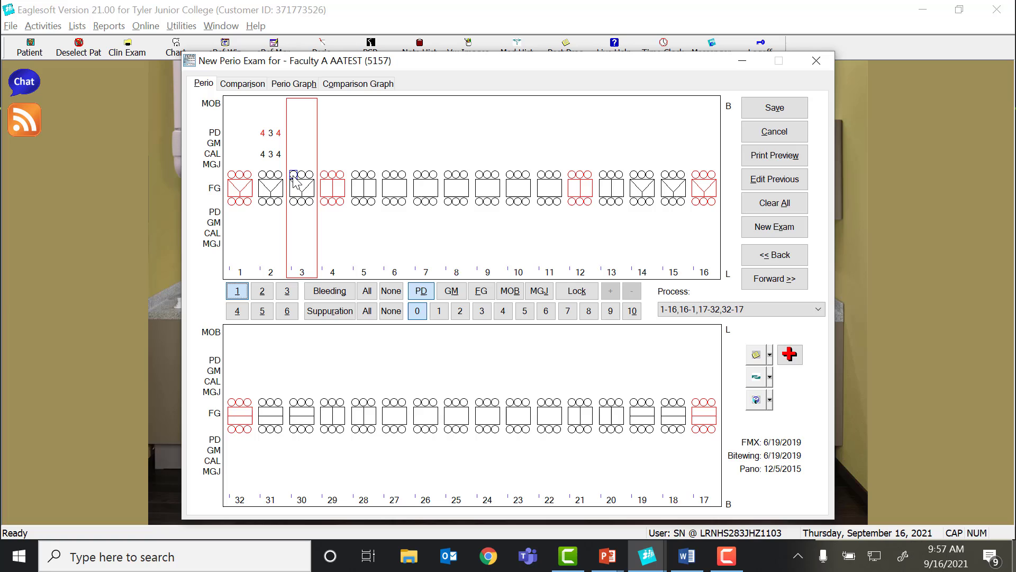
pyautogui.write('4343')
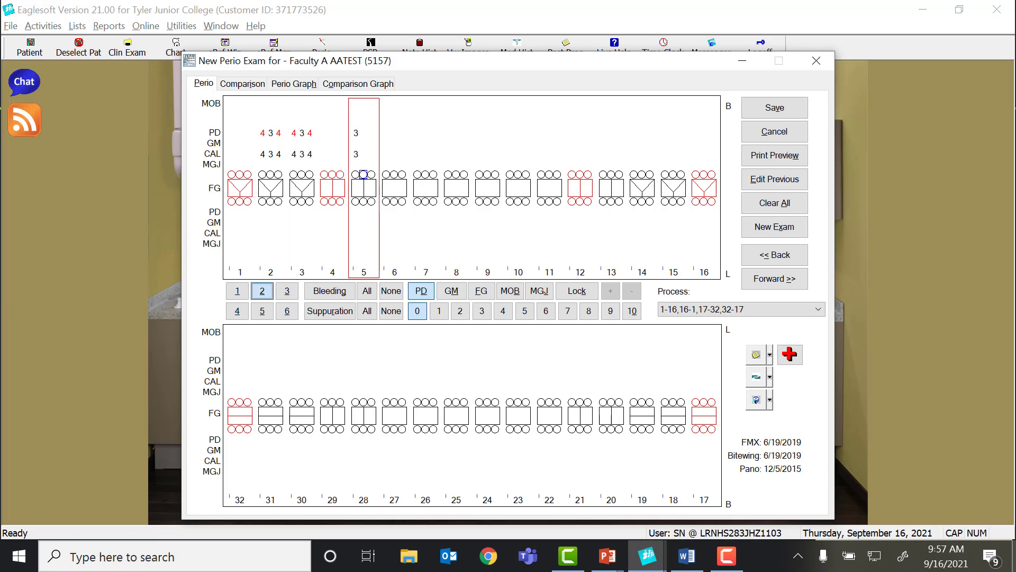
pyautogui.write('333232')
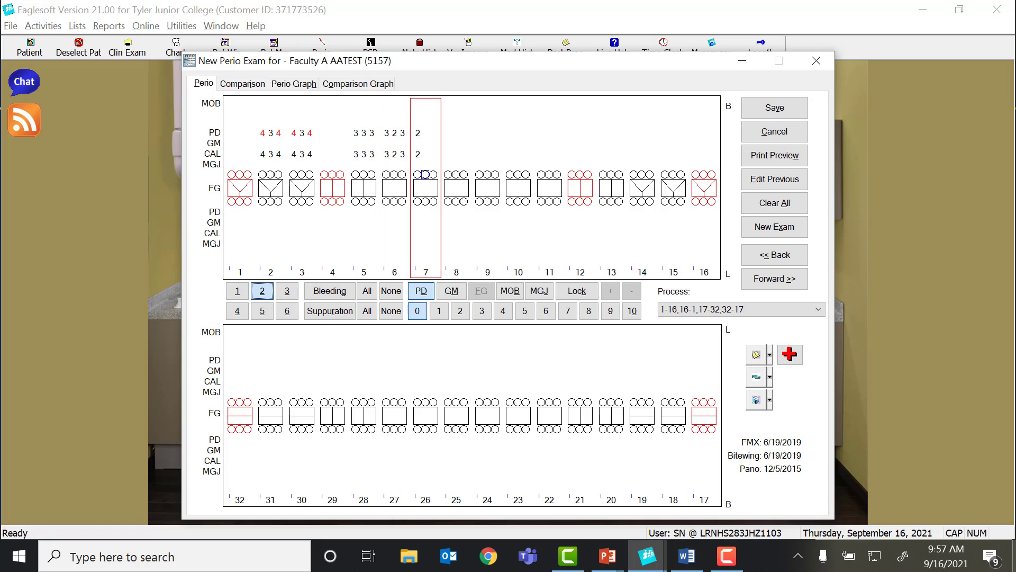
pyautogui.write('122122')
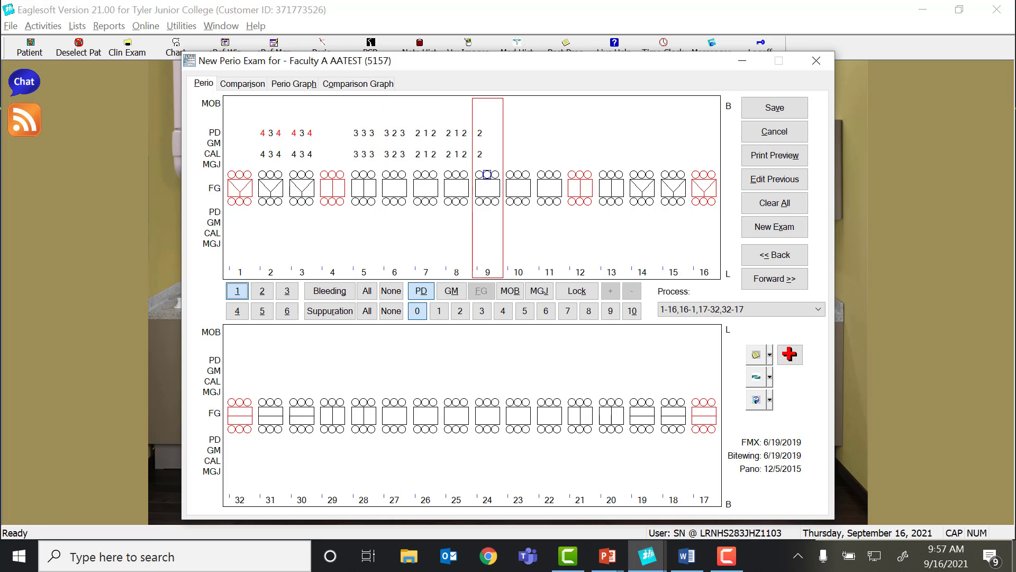
pyautogui.write('122122')
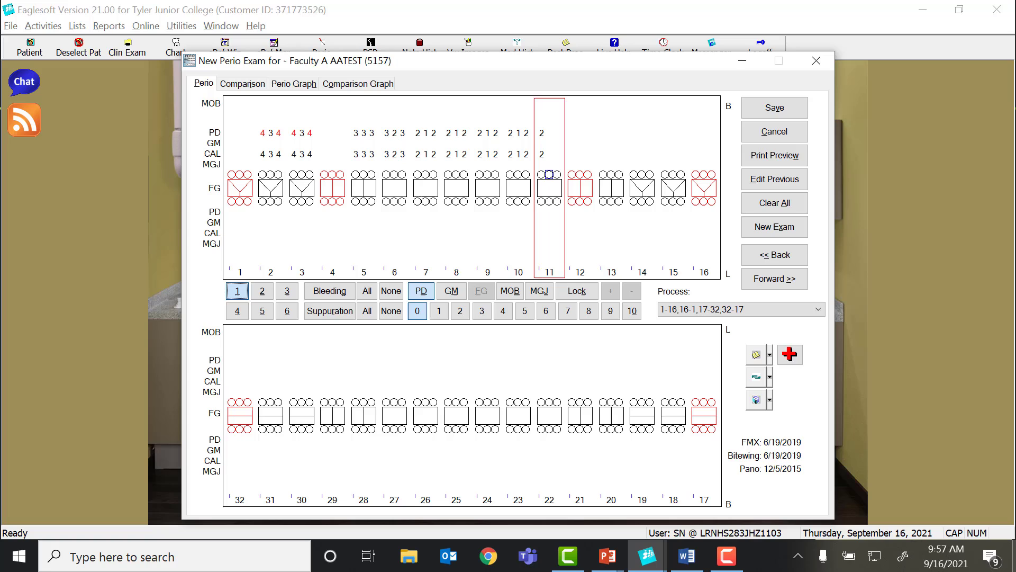
pyautogui.write('12')
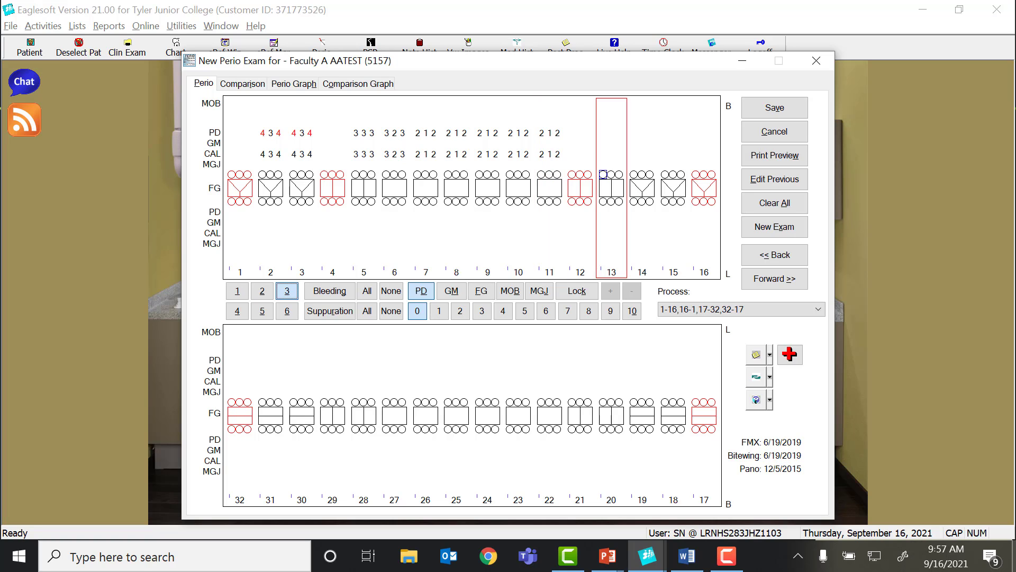
pyautogui.write('33333')
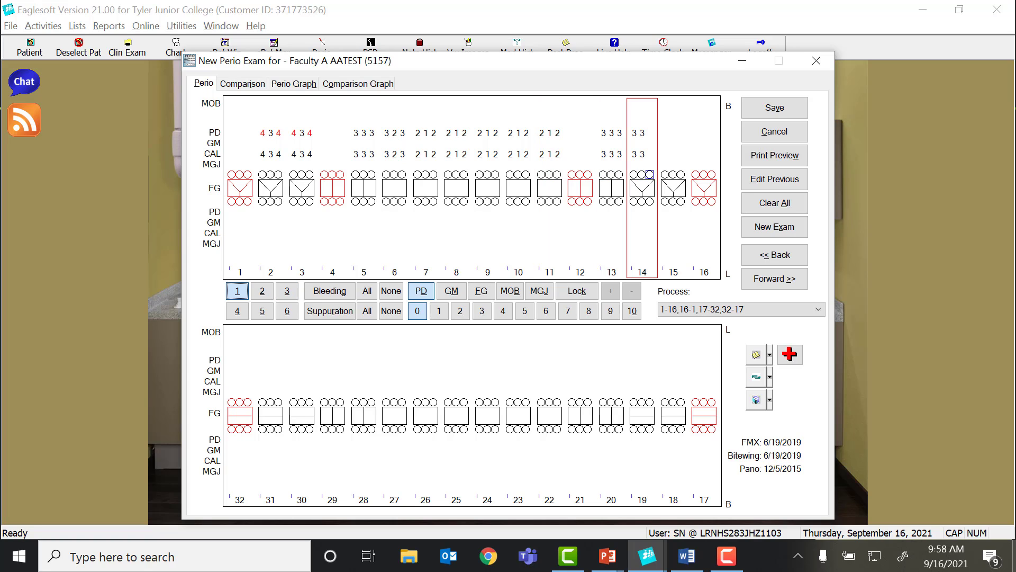
pyautogui.write('4434')
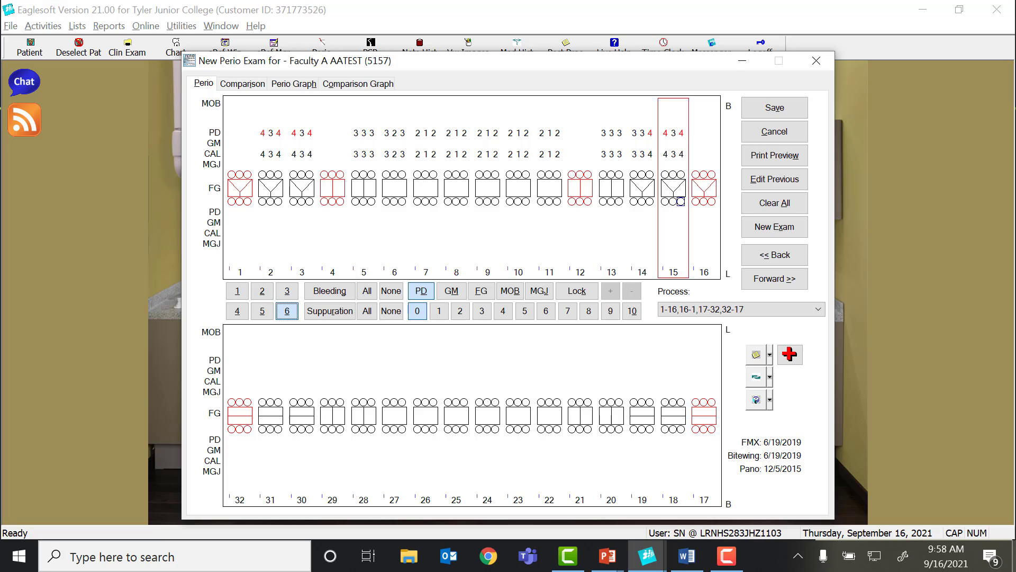
pyautogui.write('544')
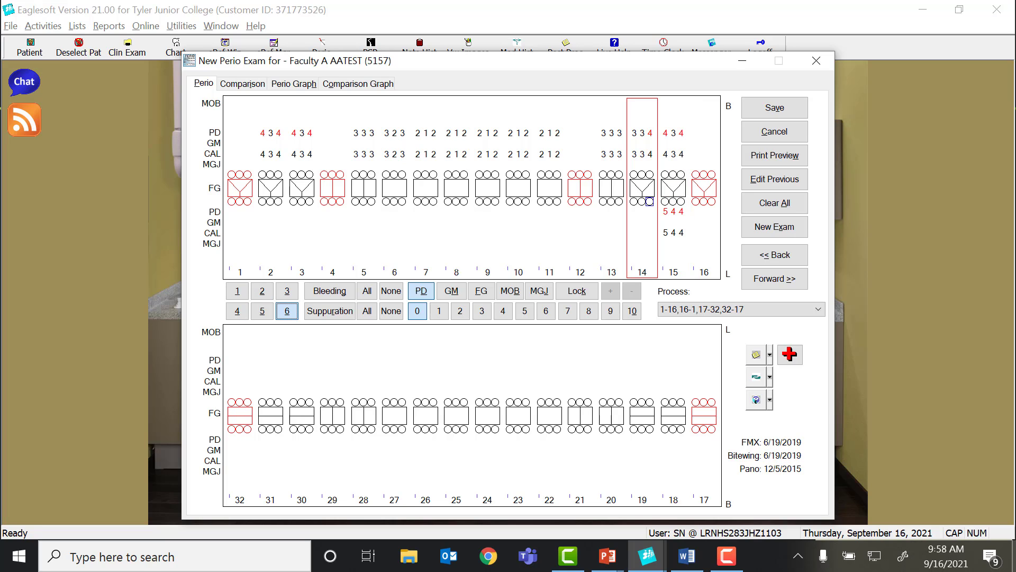
pyautogui.write('434')
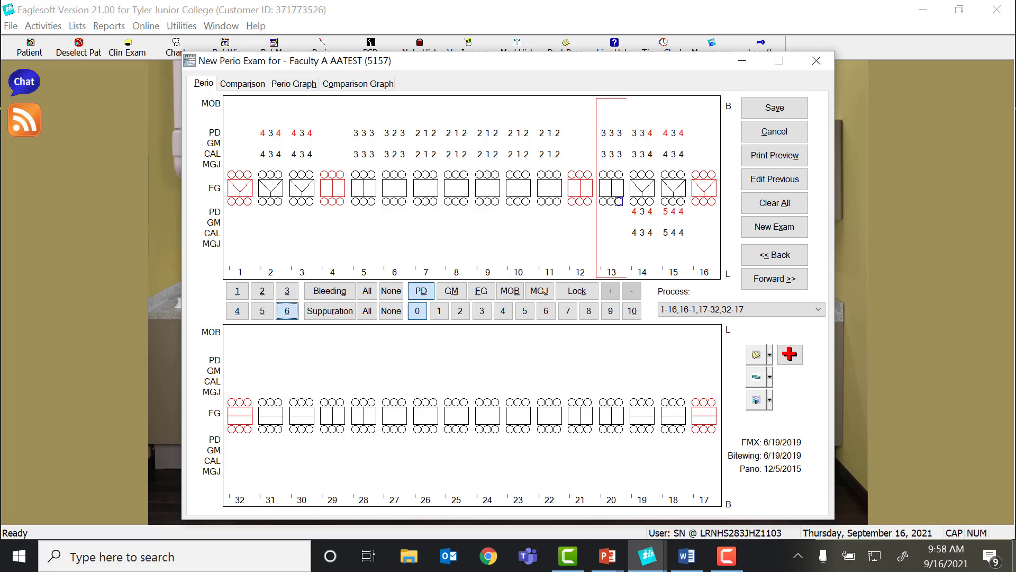
pyautogui.write('323')
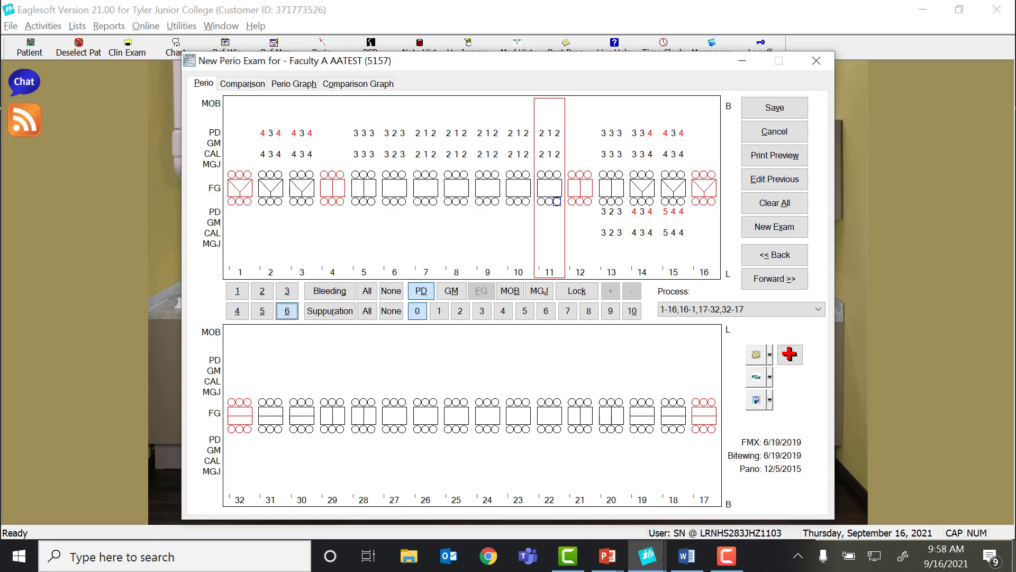
pyautogui.write('21221')
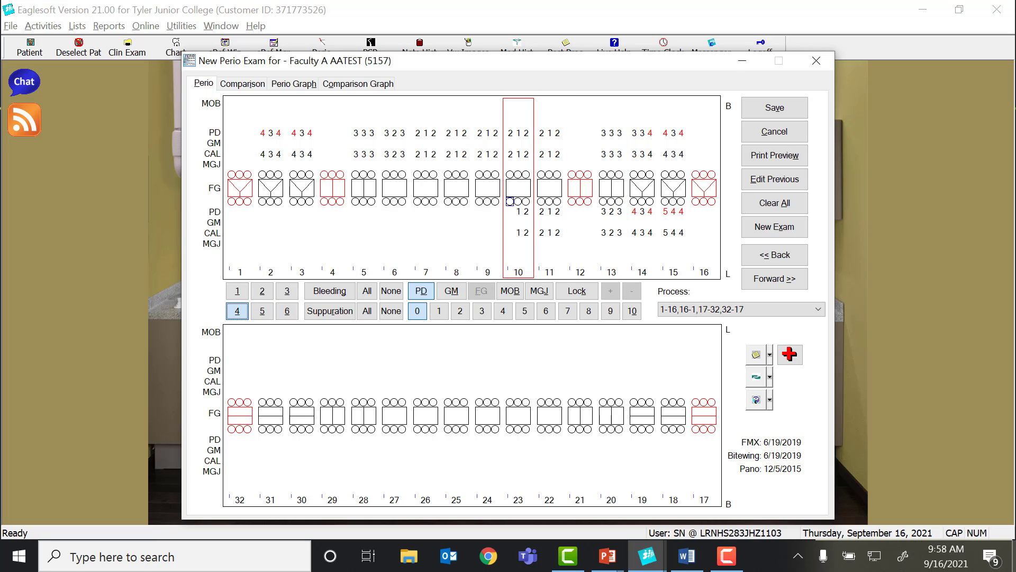
pyautogui.write('221')
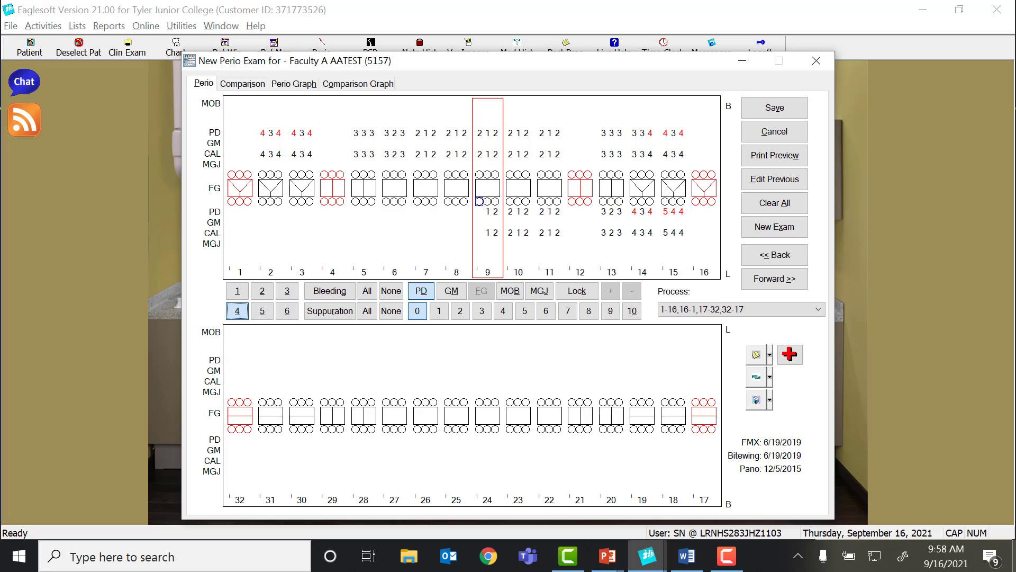
pyautogui.write('2 ')
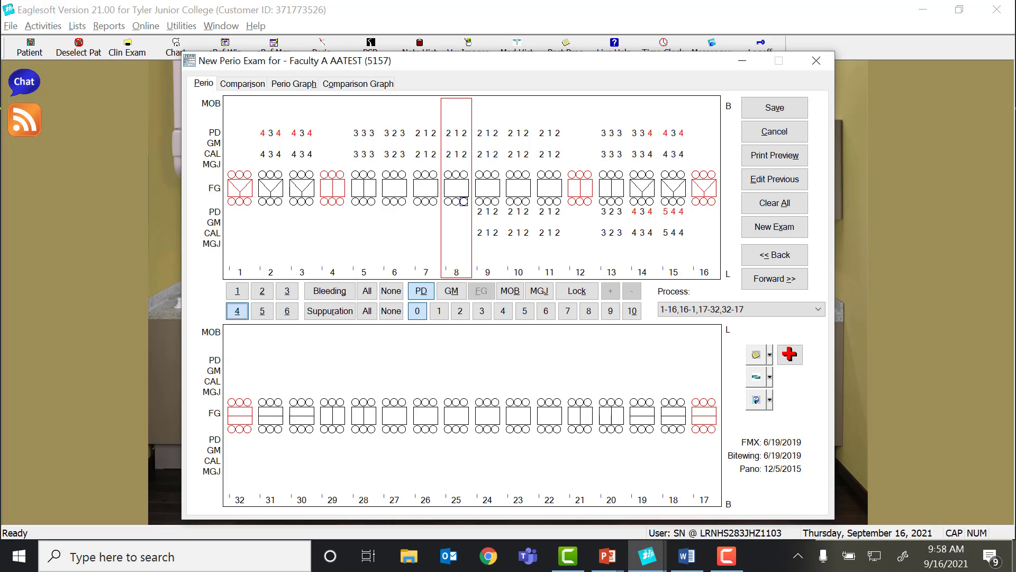
pyautogui.write('2122')
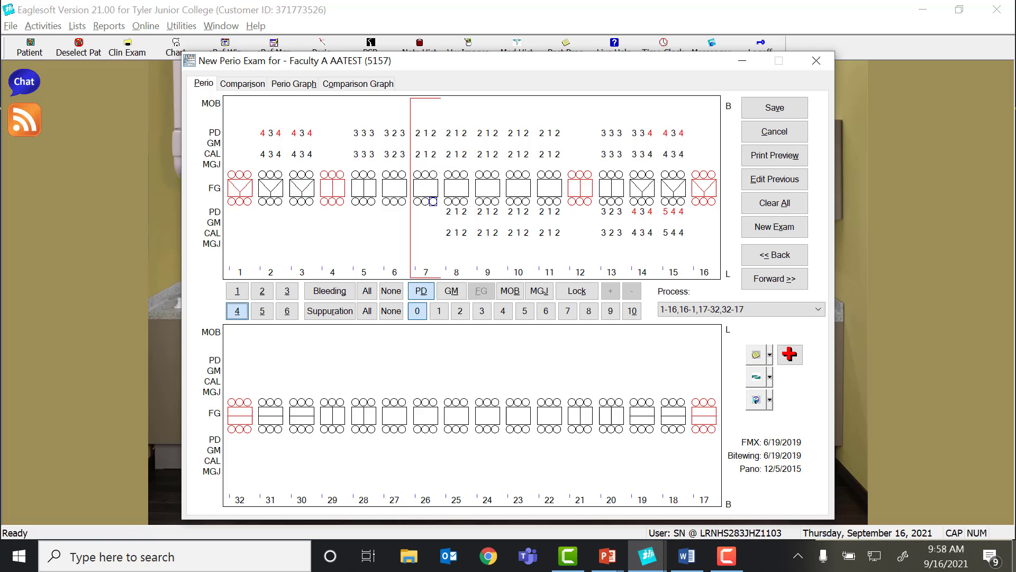
pyautogui.write('12 ')
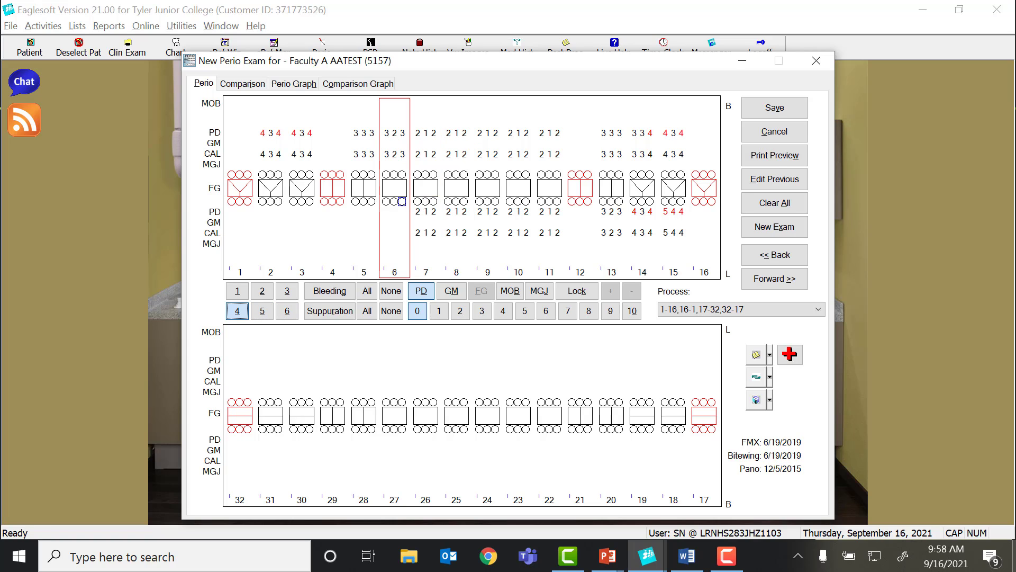
pyautogui.write('323333')
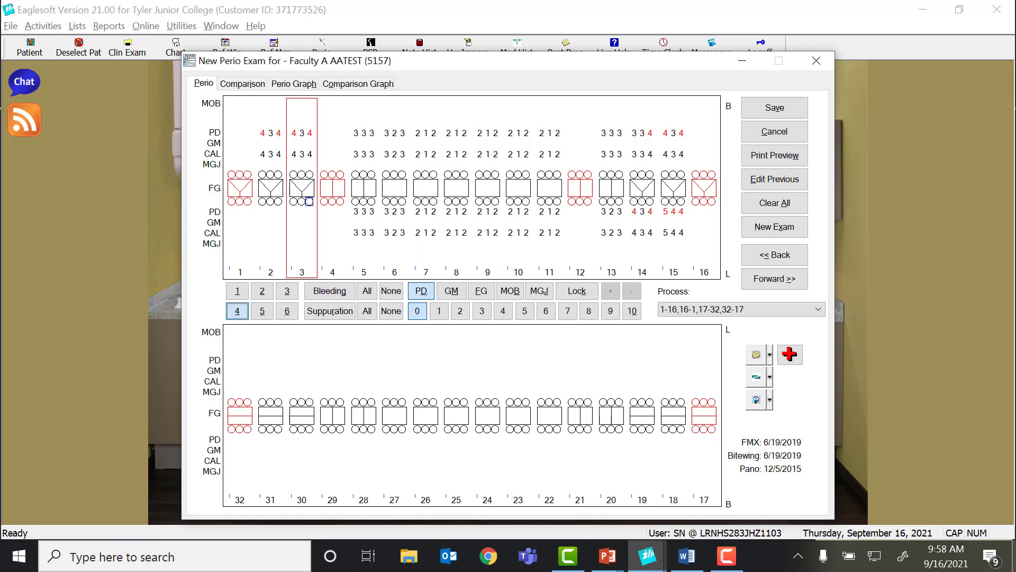
pyautogui.write('544')
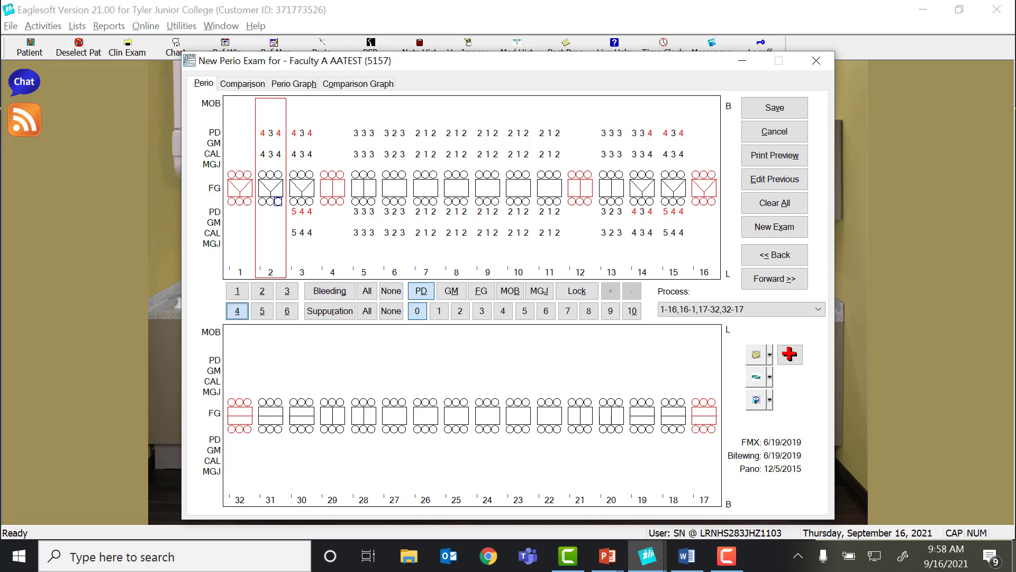
pyautogui.write('655')
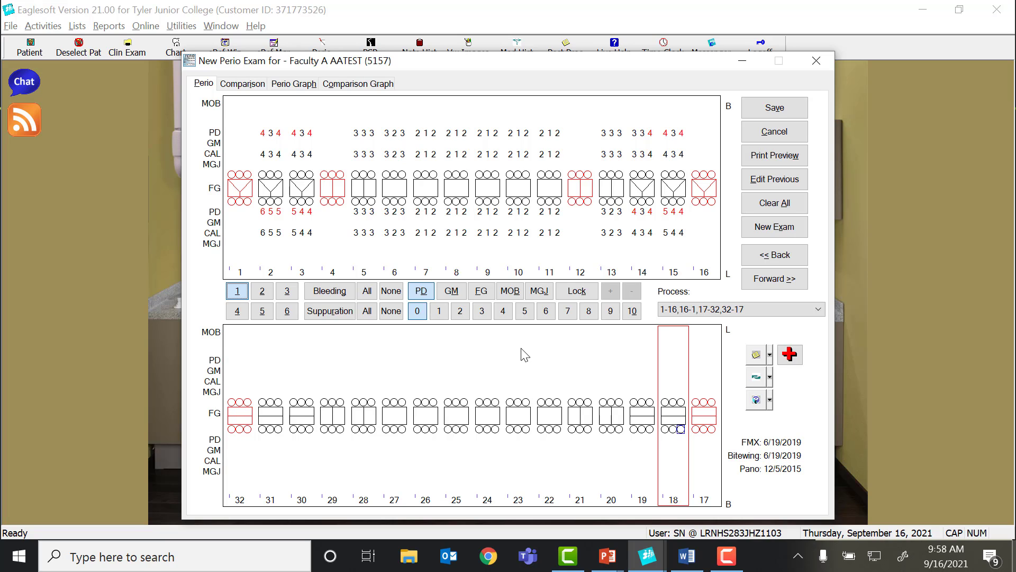
pyautogui.click(265, 185)
pyautogui.click(278, 175)
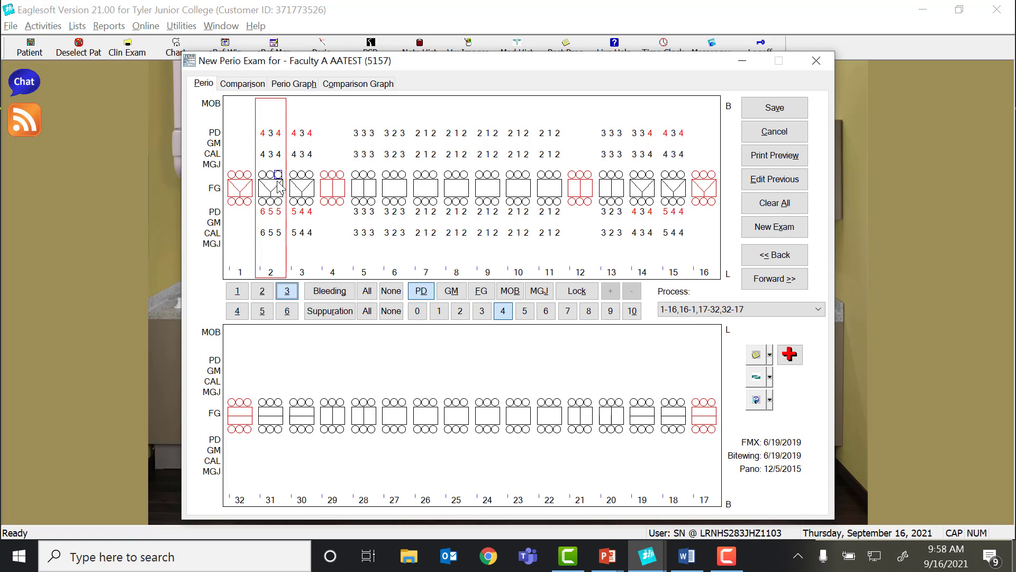
# Mark bleeding at tooth 2's first and third buccal sites and tooth 3's first buccal site
pyautogui.click(329, 290)
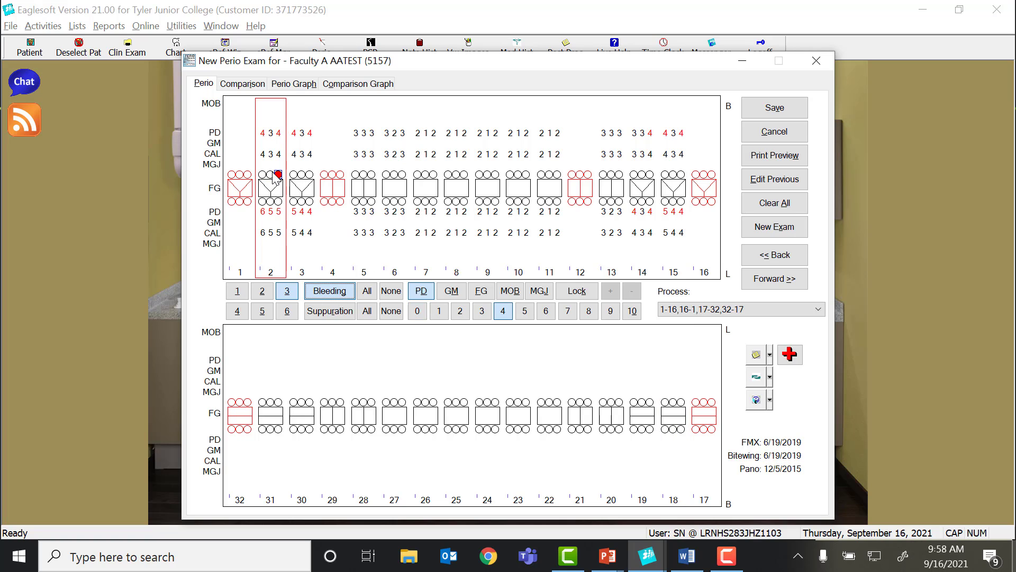
pyautogui.click(263, 176)
pyautogui.click(329, 290)
pyautogui.click(294, 175)
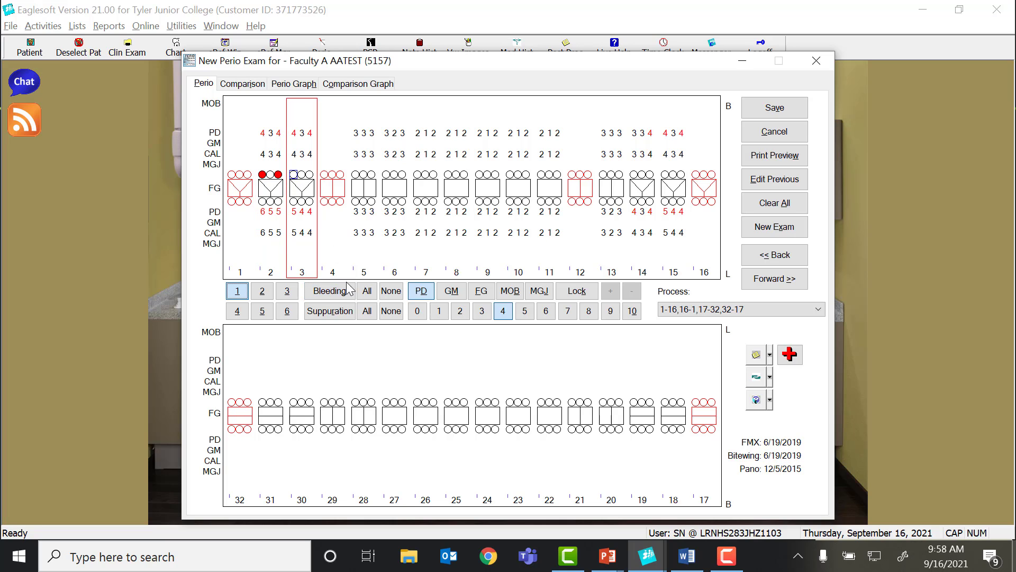
pyautogui.click(329, 291)
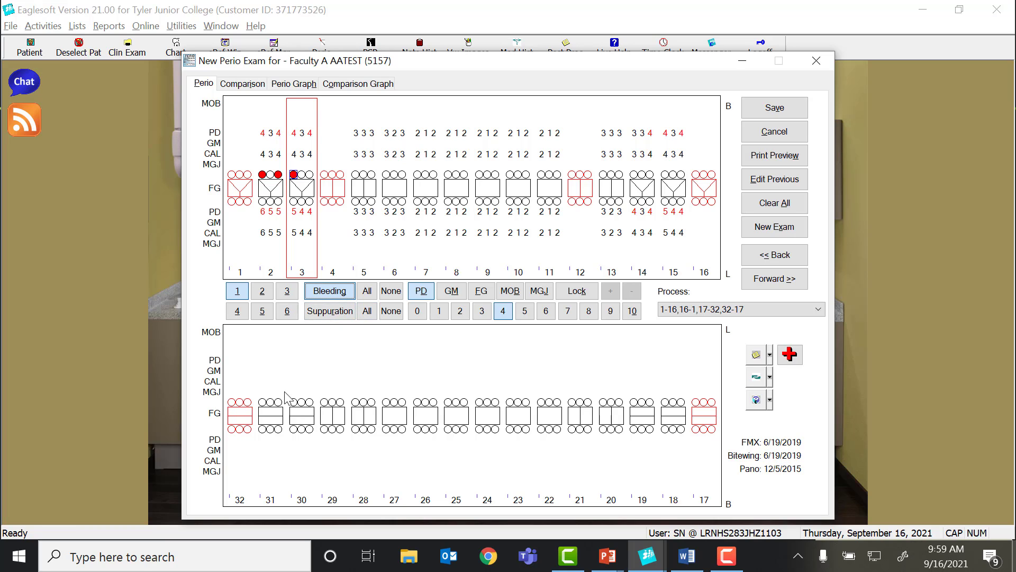
# Record tooth 31's buccal depth 7 and lingual depths 6 6 7, all with bleeding
pyautogui.click(262, 429)
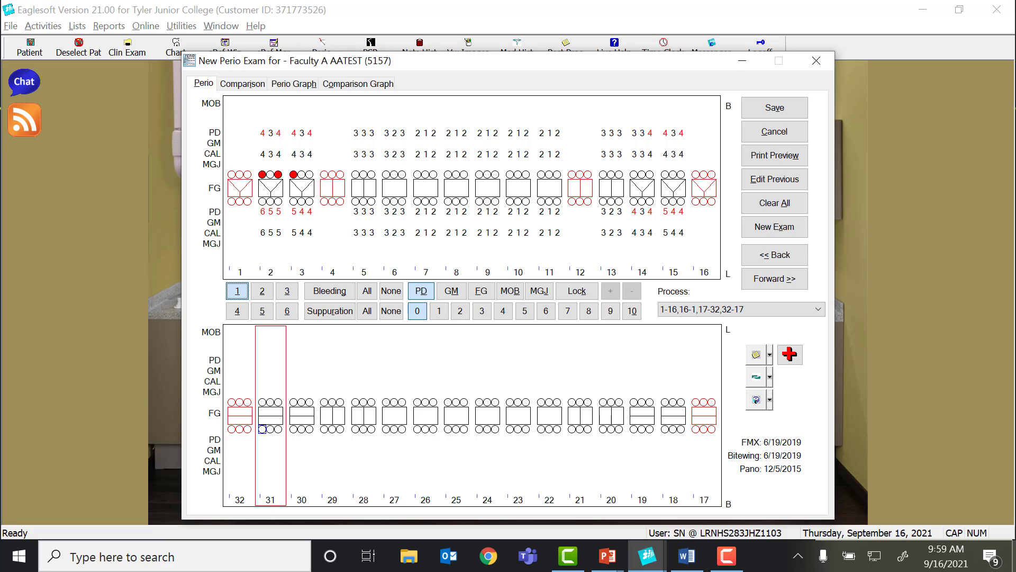
pyautogui.press('7')
pyautogui.press('b')
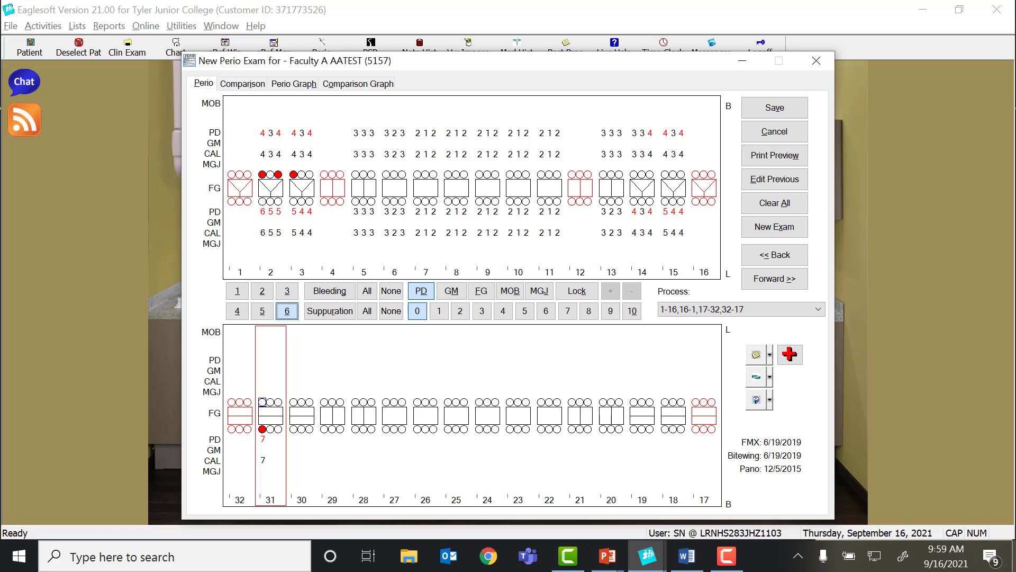
pyautogui.press('6')
pyautogui.hotkey('alt', 'g')
pyautogui.hotkey('alt', 'g')
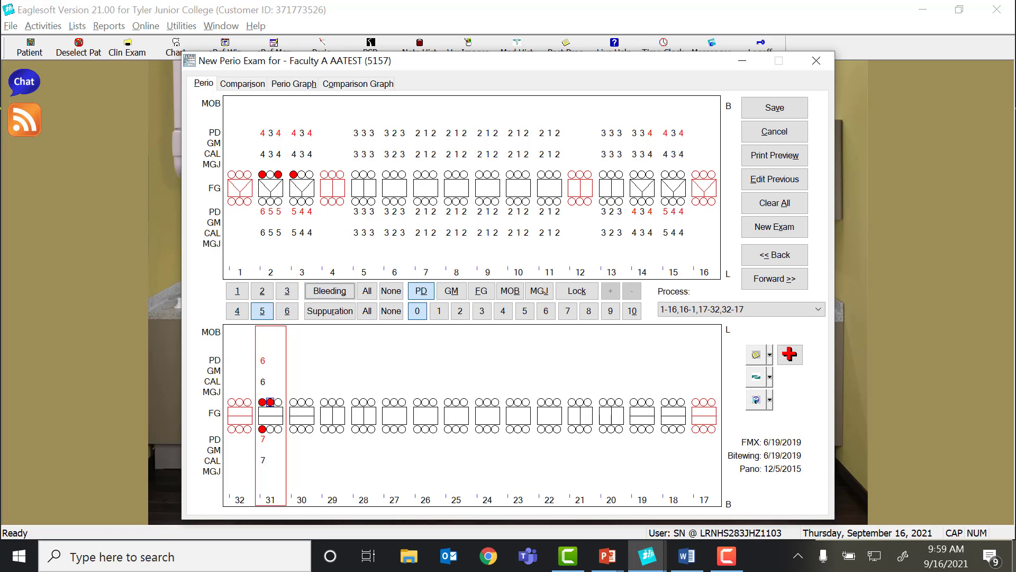
pyautogui.press('6')
pyautogui.hotkey('alt', 'g')
pyautogui.press('7')
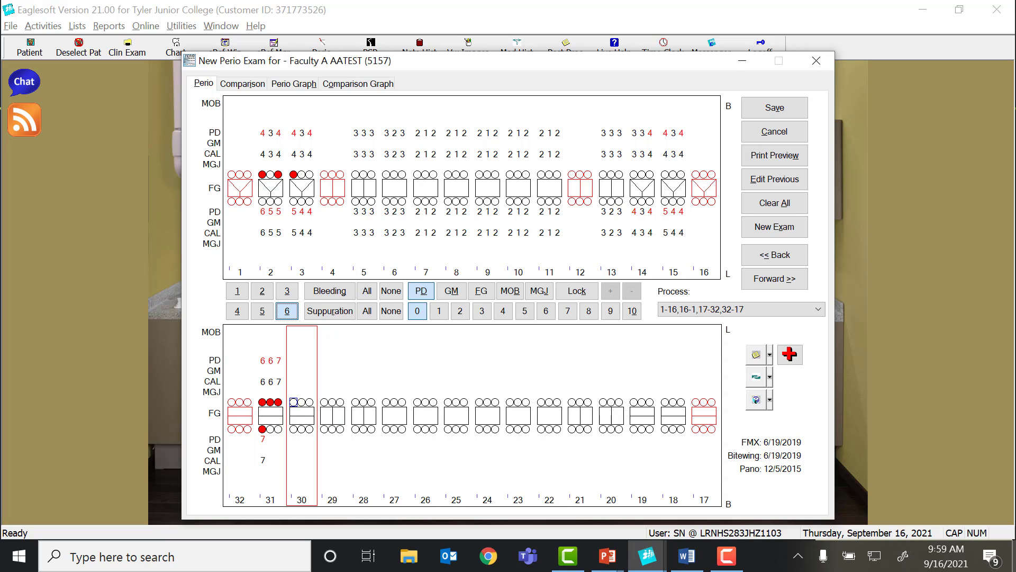
# Chart tooth 30's lingual depths 7 6 6 with suppuration
pyautogui.click(345, 294)
pyautogui.click(345, 294)
pyautogui.click(342, 311)
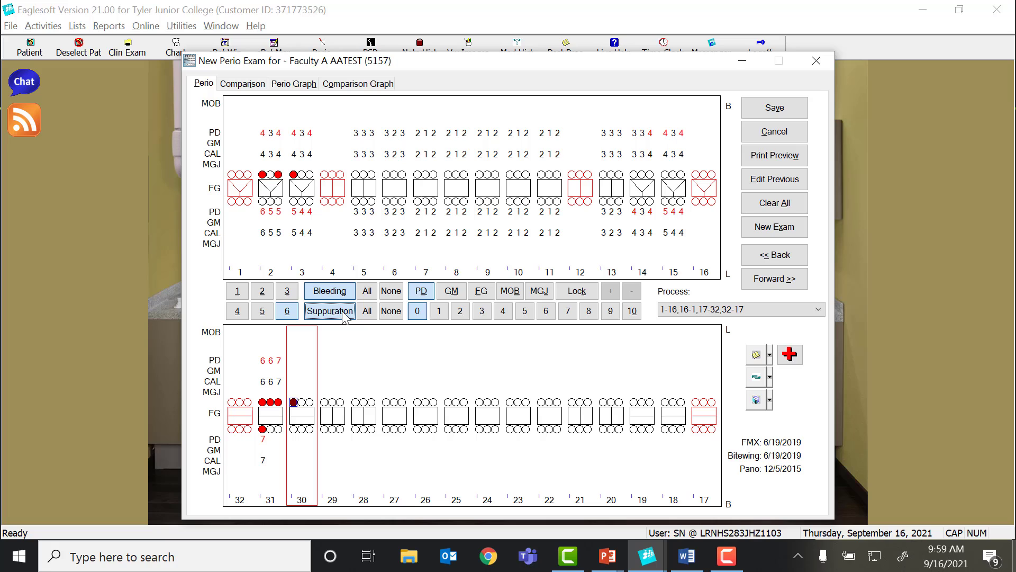
pyautogui.click(344, 292)
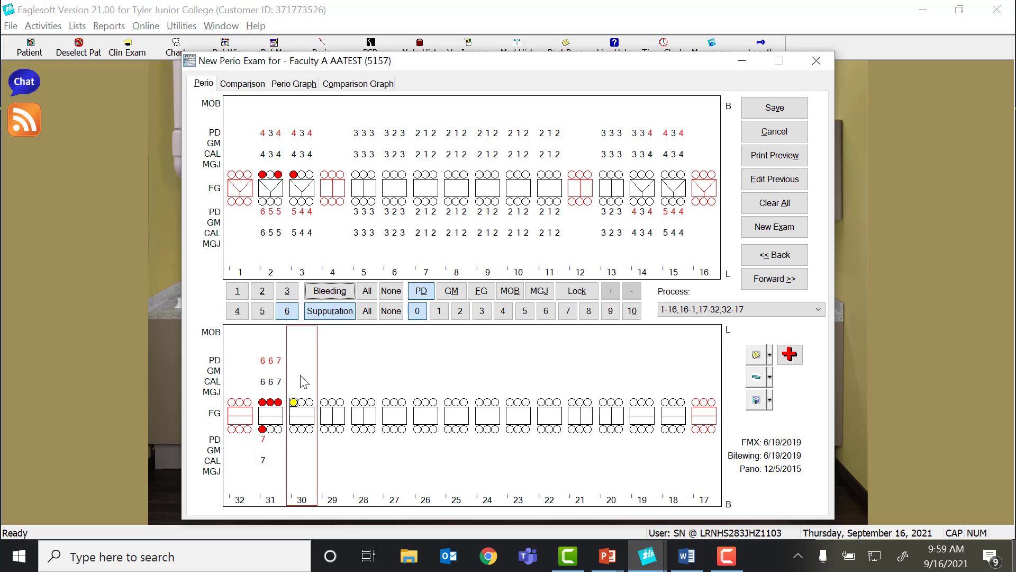
pyautogui.press('7')
pyautogui.click(329, 312)
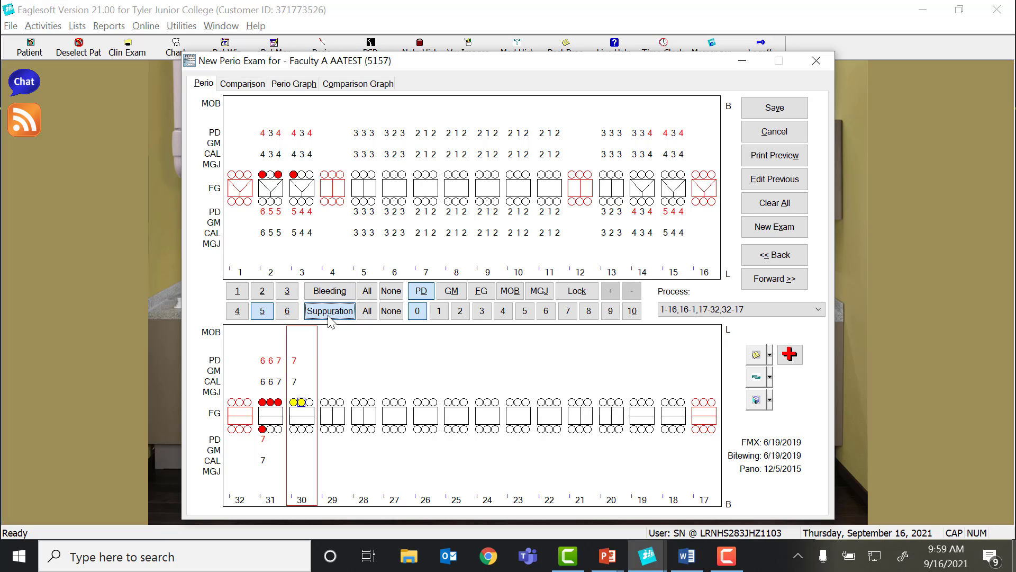
pyautogui.press('6')
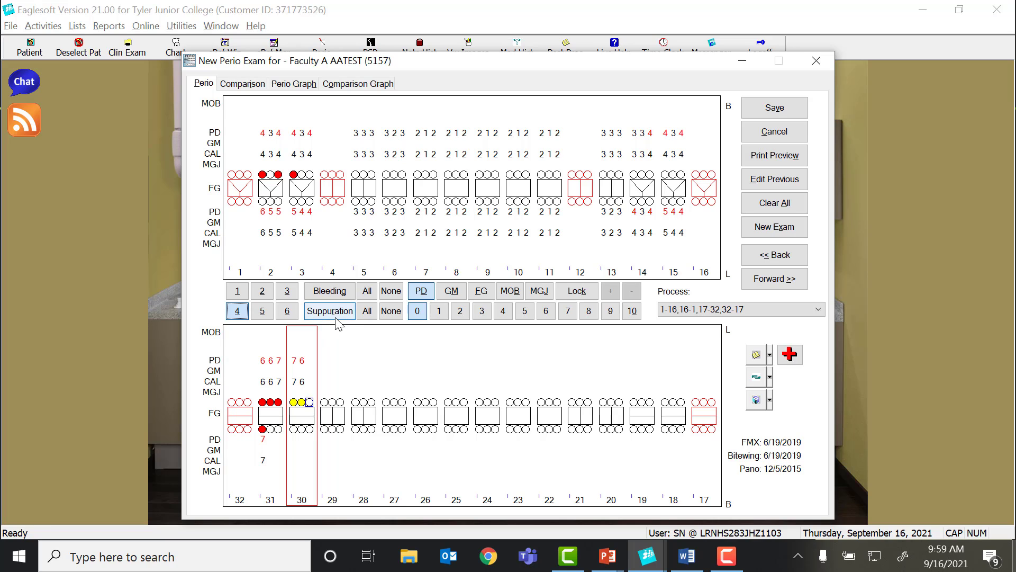
pyautogui.press('6')
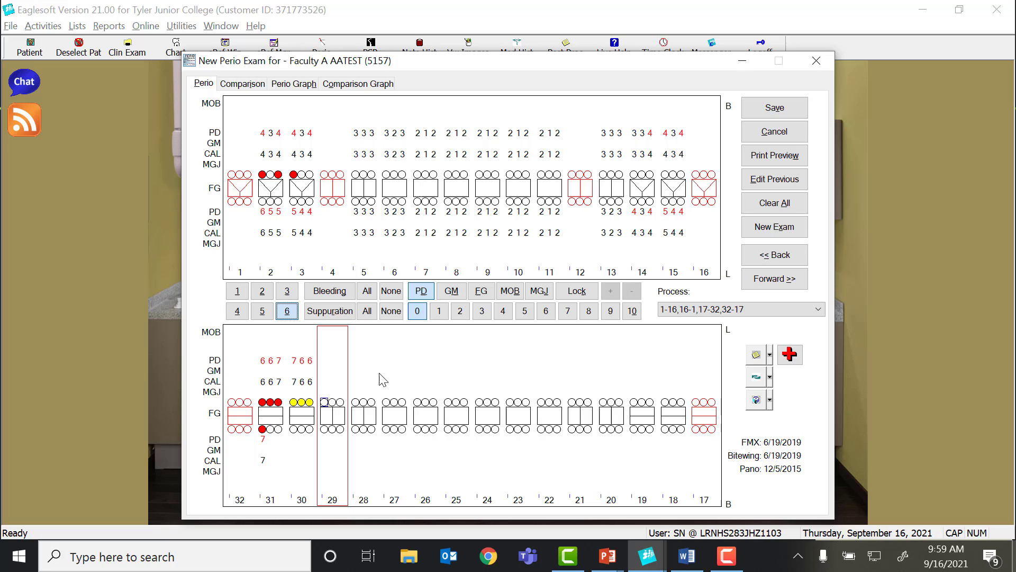
# Chart tooth 29's lingual depths 8 8 with bleeding and suppuration
pyautogui.press('8')
pyautogui.click(327, 401)
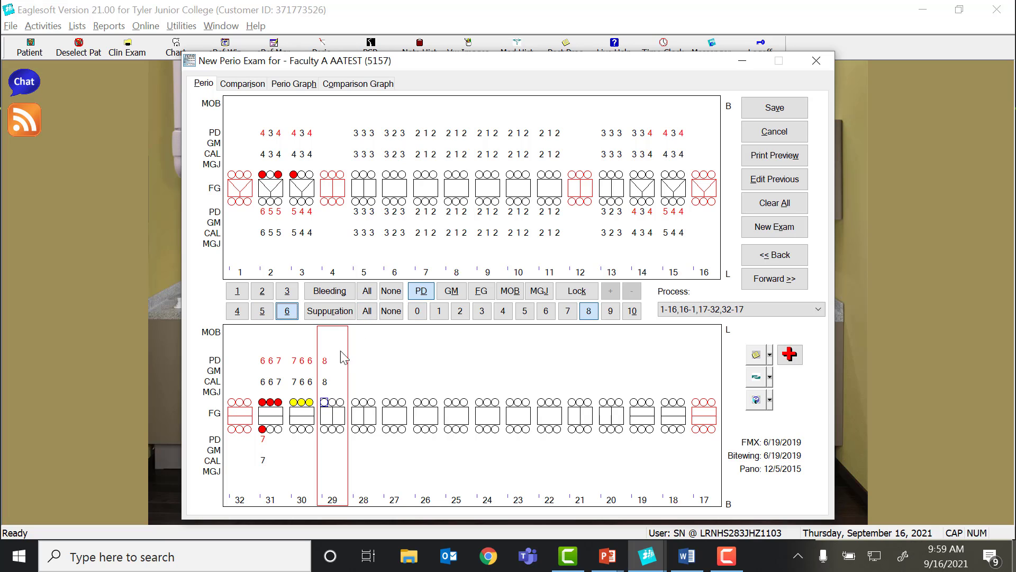
pyautogui.click(329, 292)
pyautogui.click(329, 311)
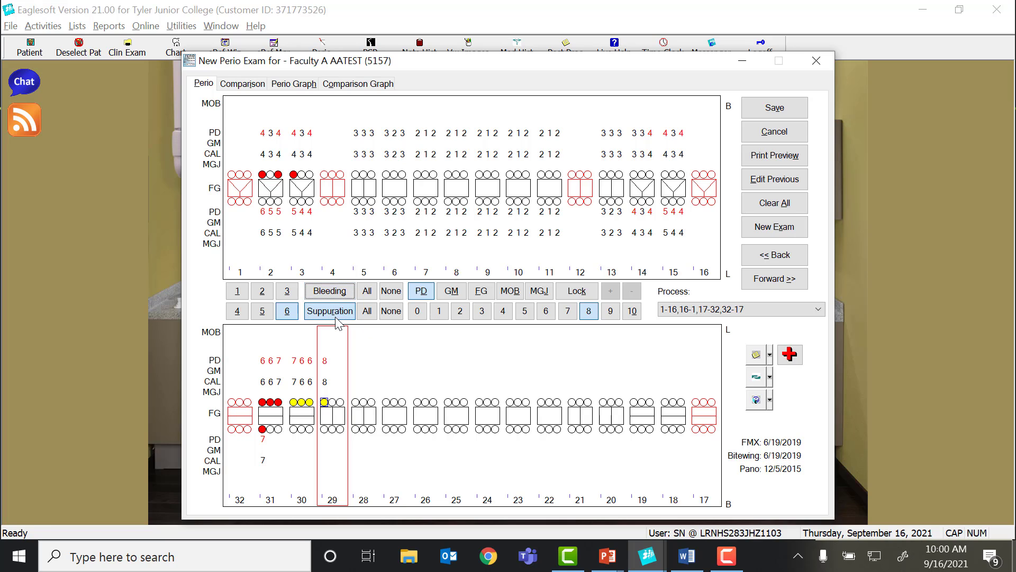
pyautogui.press('Return')
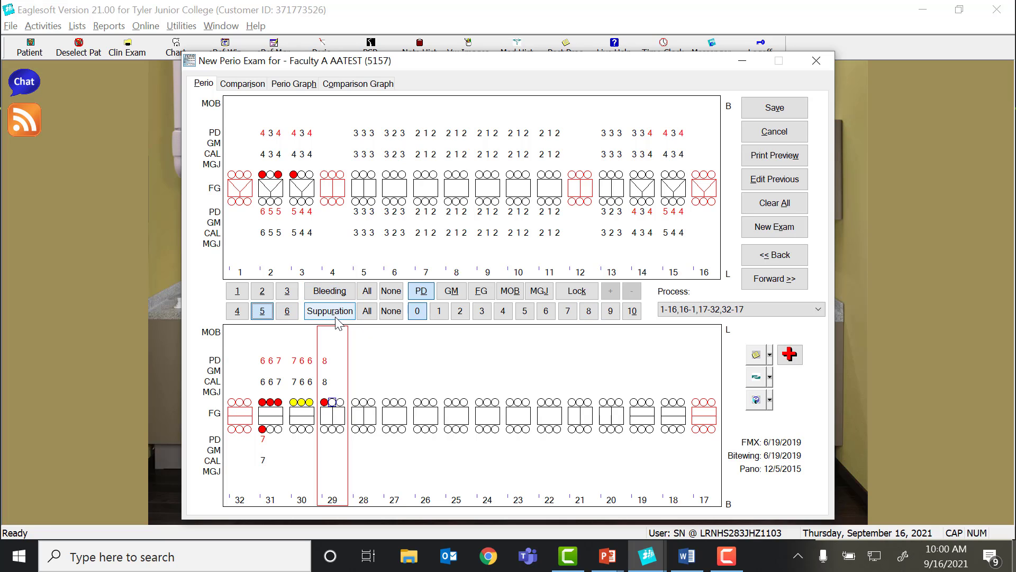
pyautogui.write('8b')
pyautogui.press('Return')
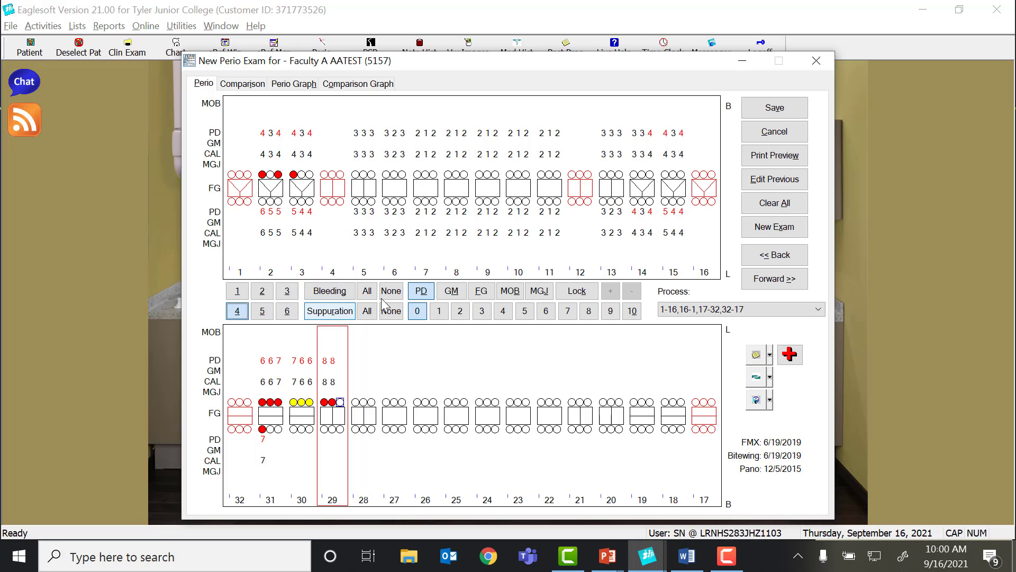
pyautogui.click(332, 402)
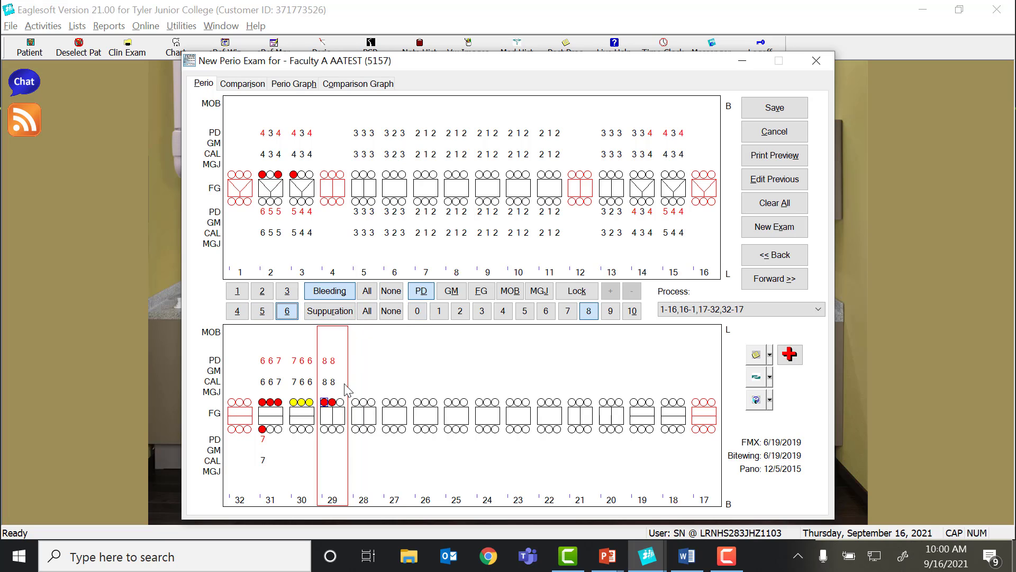
pyautogui.click(328, 312)
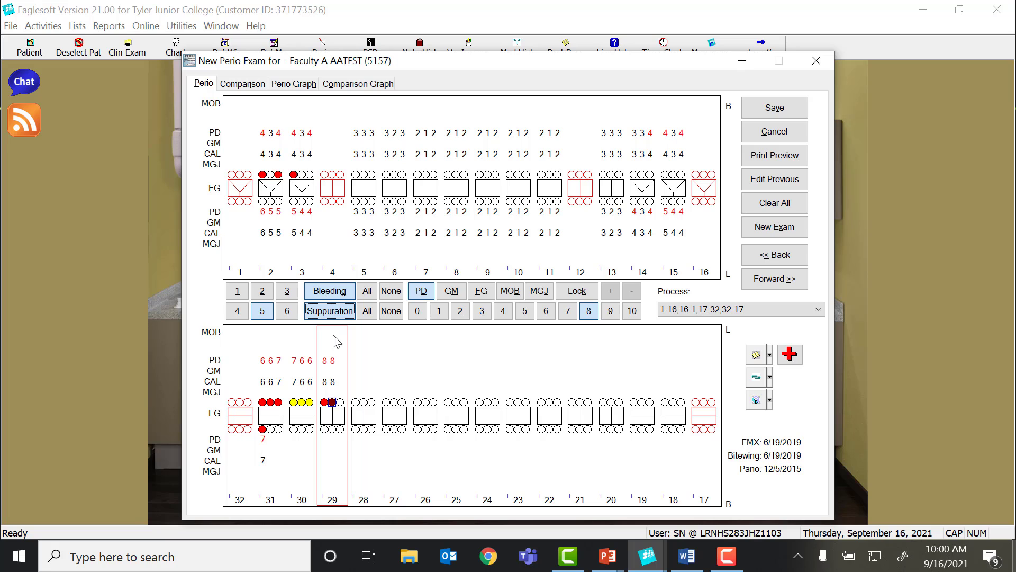
# Adjust tooth 29's second-site bleeding, then clear all bleeding marks from the chart
pyautogui.click(324, 291)
pyautogui.click(327, 312)
pyautogui.click(333, 290)
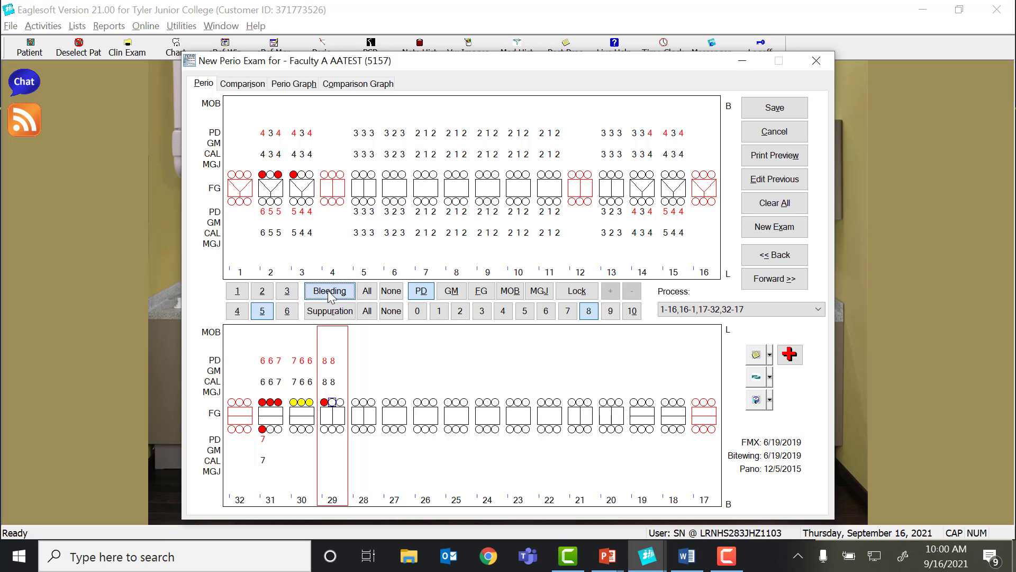
pyautogui.click(369, 292)
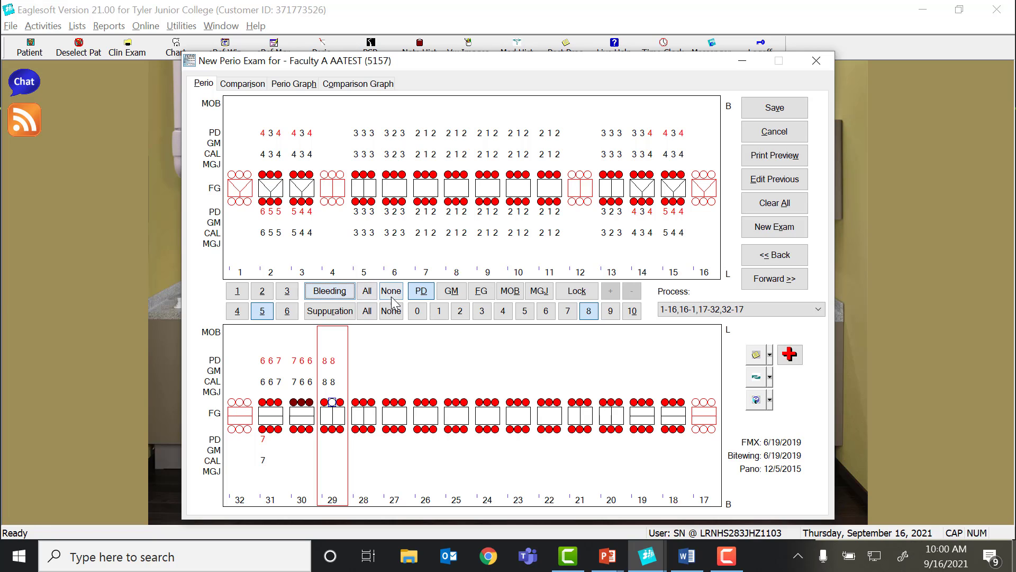
pyautogui.click(391, 291)
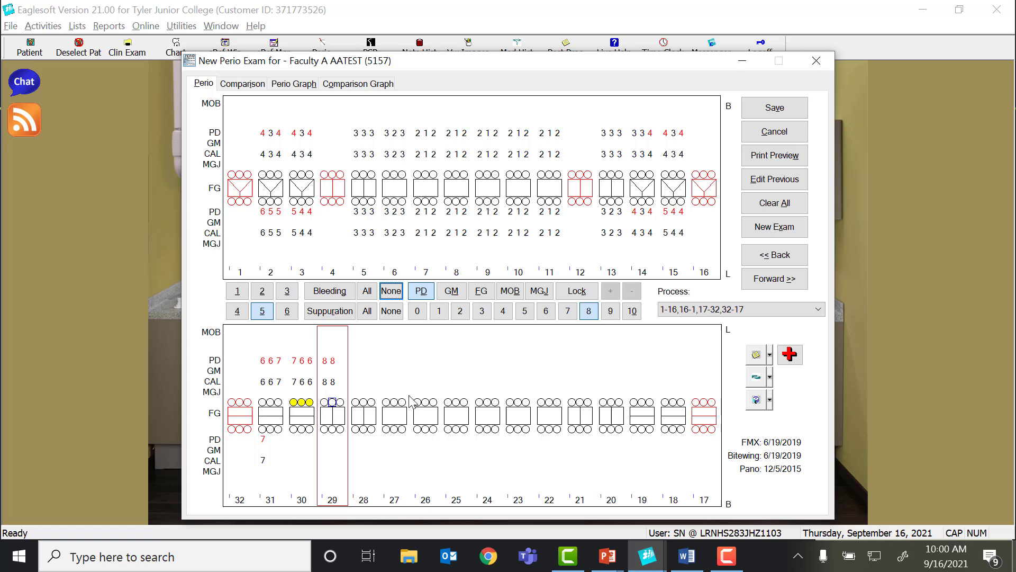
# Mark bleeding at the buccal sites of teeth 2 and 3 and tooth 3's lingual sites
pyautogui.click(262, 174)
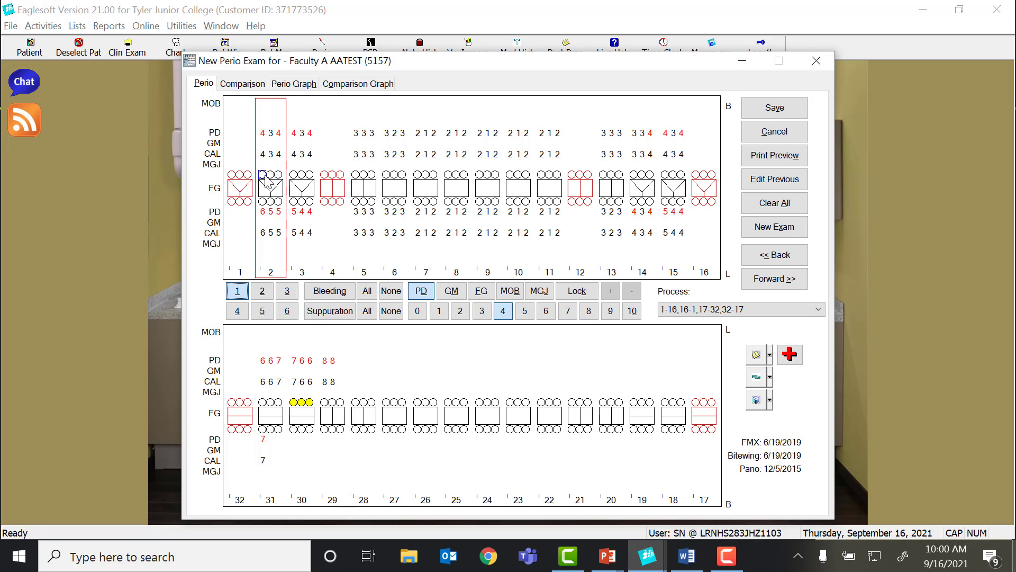
pyautogui.click(262, 175)
pyautogui.click(278, 174)
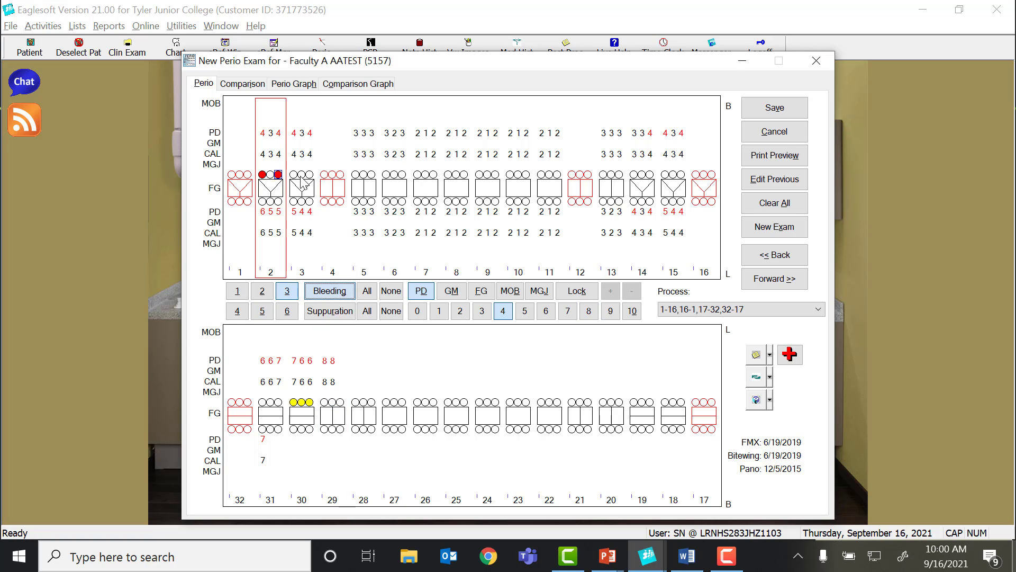
pyautogui.click(309, 174)
pyautogui.click(293, 175)
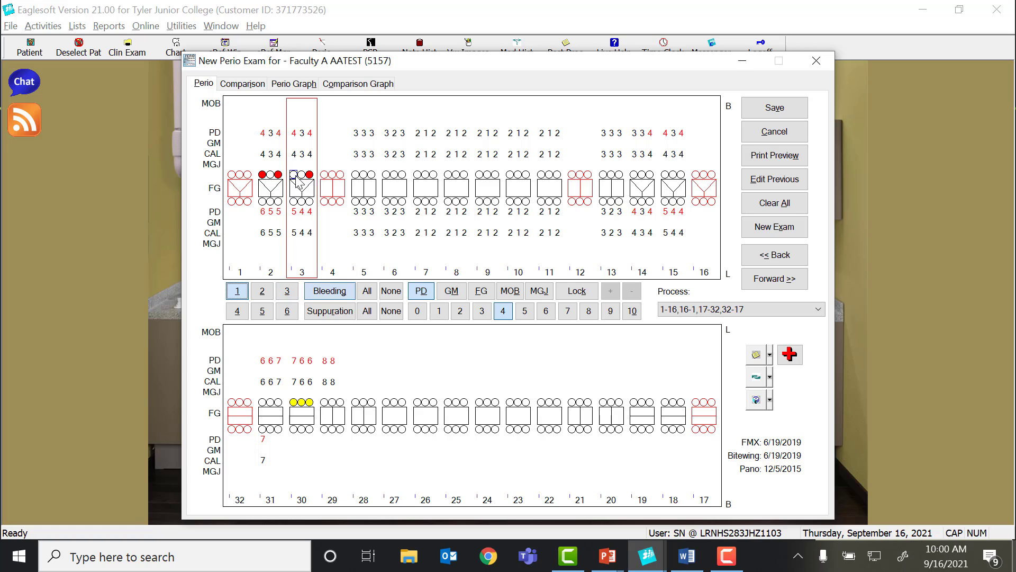
pyautogui.click(294, 201)
pyautogui.click(310, 202)
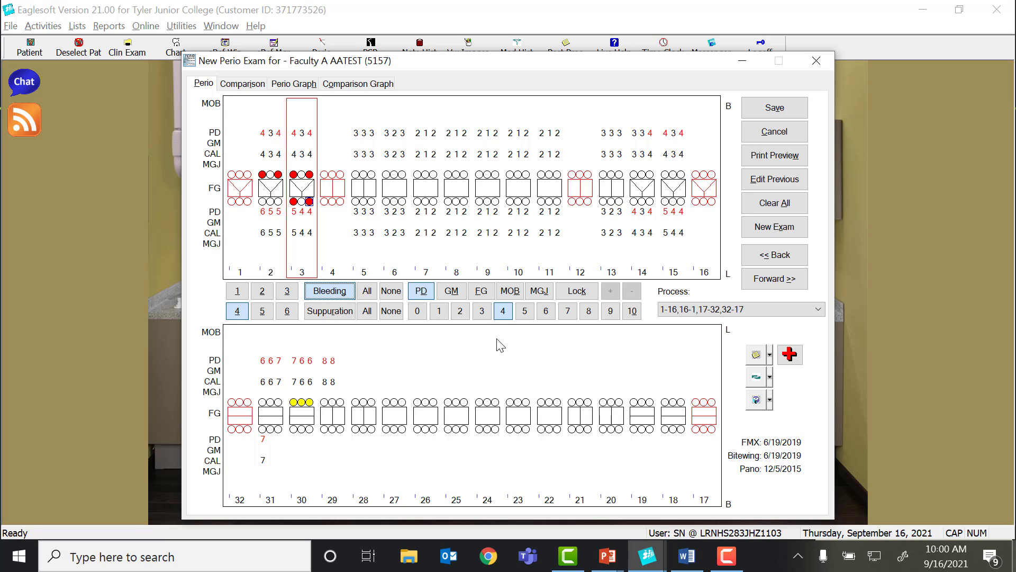
pyautogui.click(450, 292)
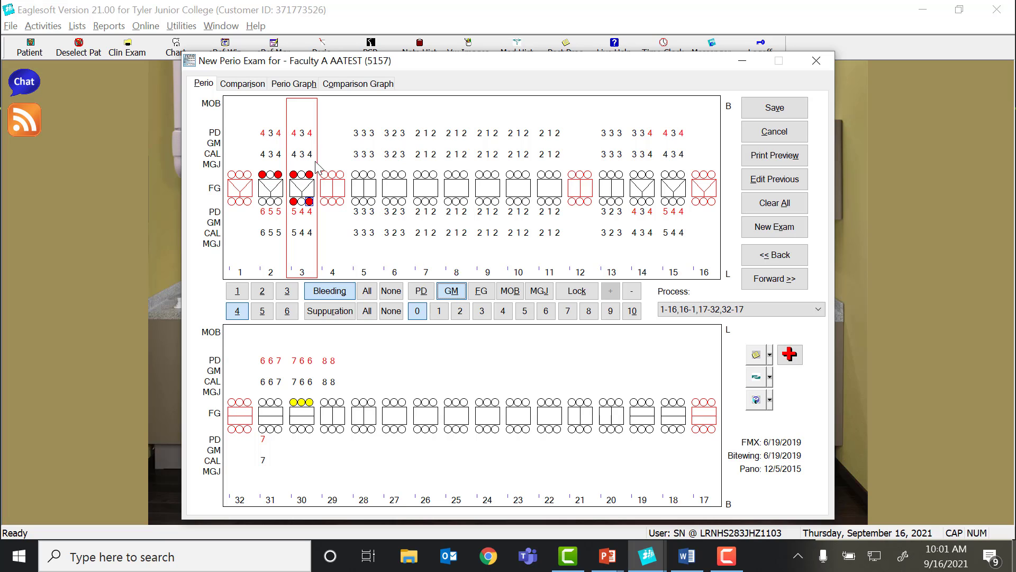
# Enter gingival margin 2 at the middle buccal sites of teeth 6 and 11
pyautogui.click(395, 178)
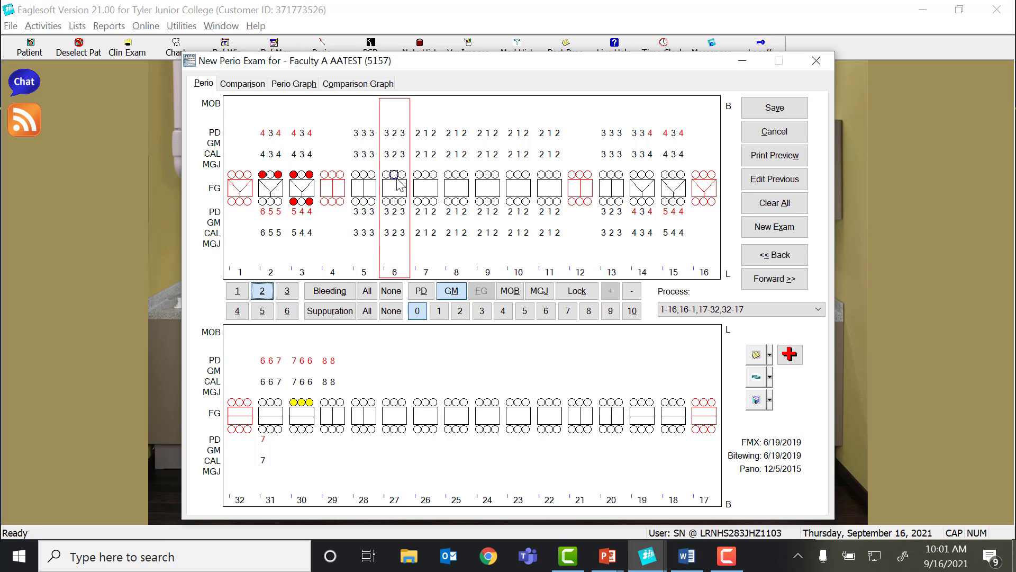
pyautogui.write('2')
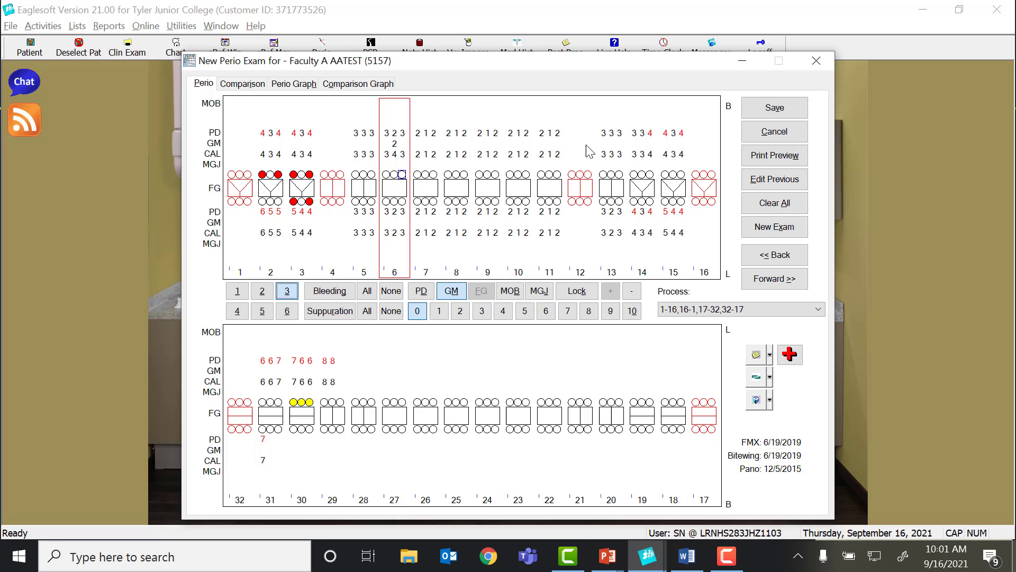
pyautogui.click(548, 174)
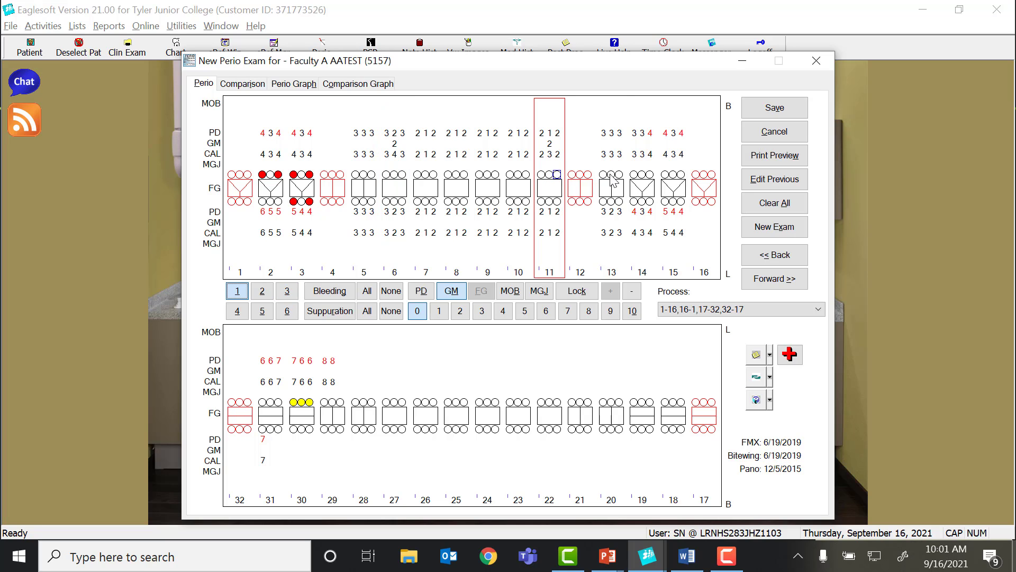
pyautogui.press('2')
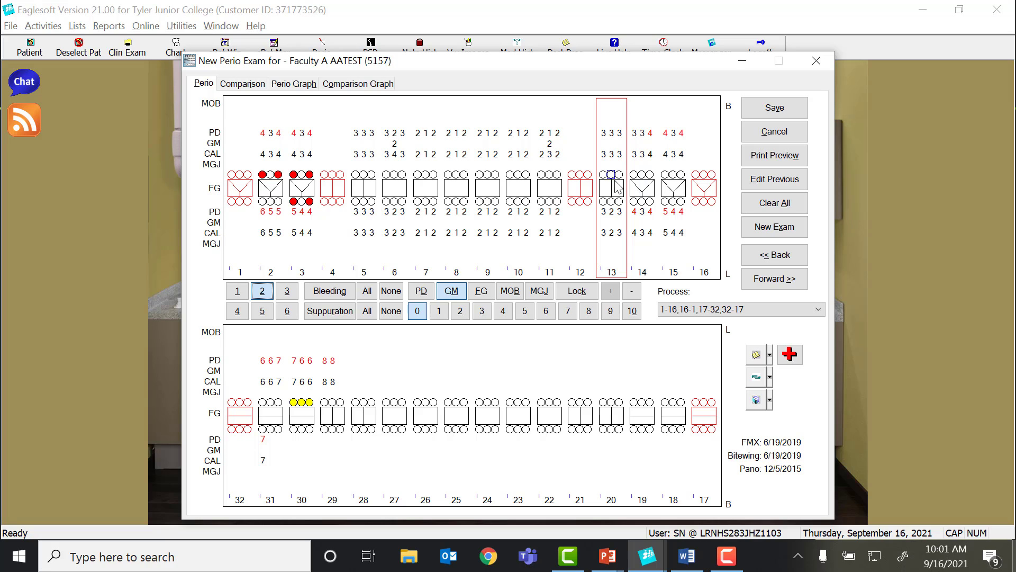
# Chart tooth 13's gingival margins: buccal 1 3 1 and lingual 1 2 2
pyautogui.press('3')
pyautogui.click(607, 176)
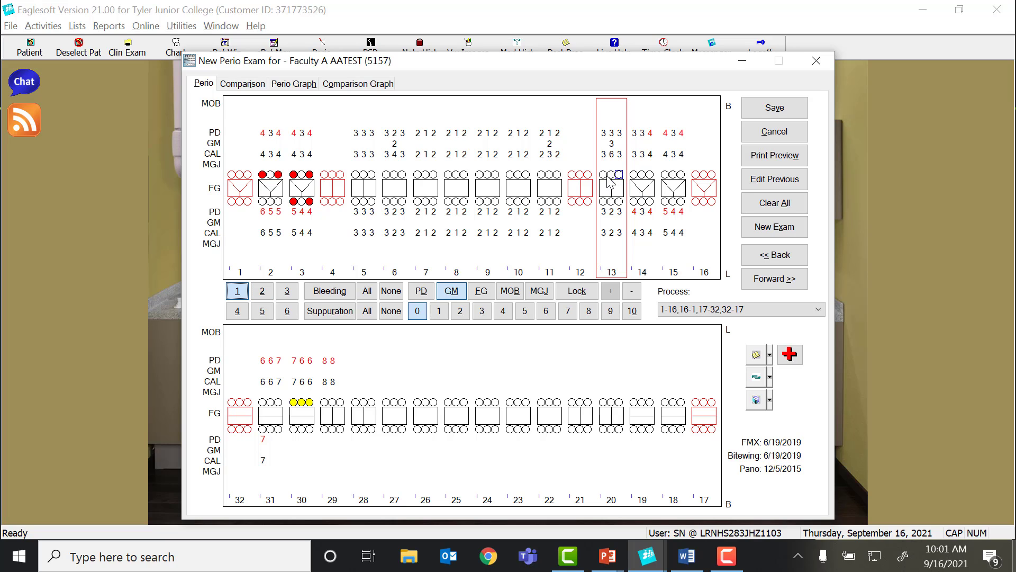
pyautogui.press('1')
pyautogui.click(621, 177)
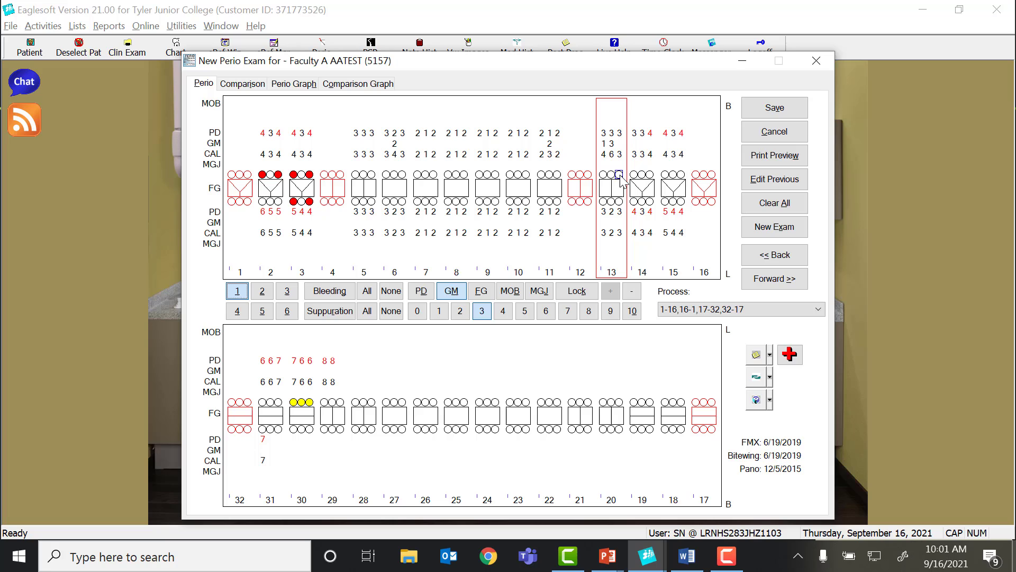
pyautogui.press('1')
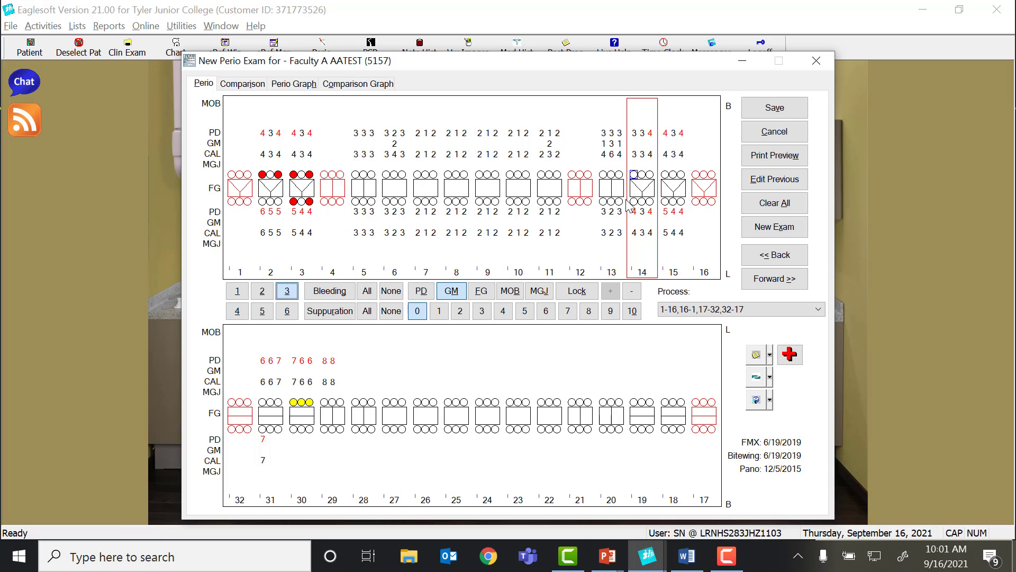
pyautogui.click(620, 202)
pyautogui.press('1')
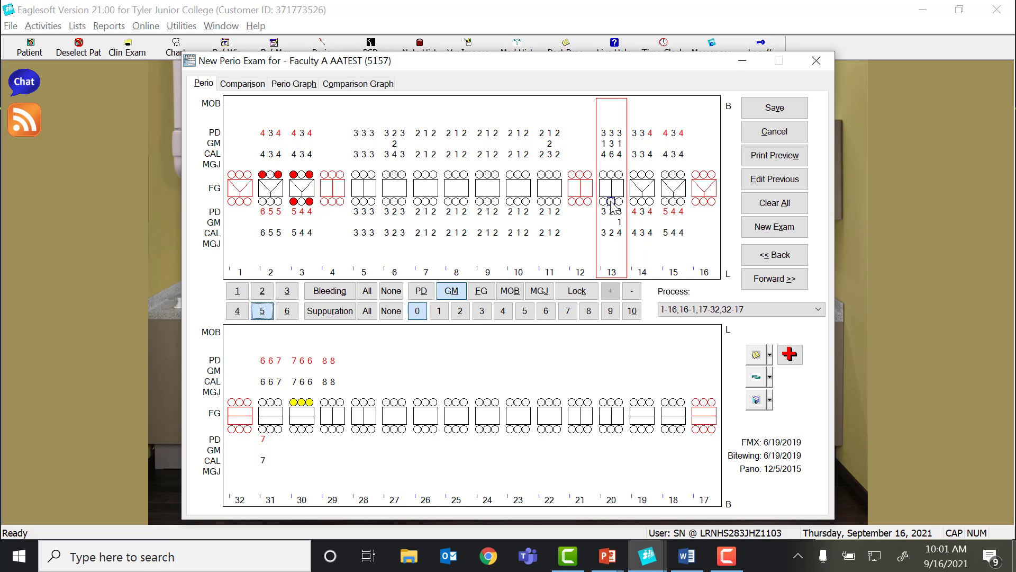
pyautogui.press('2')
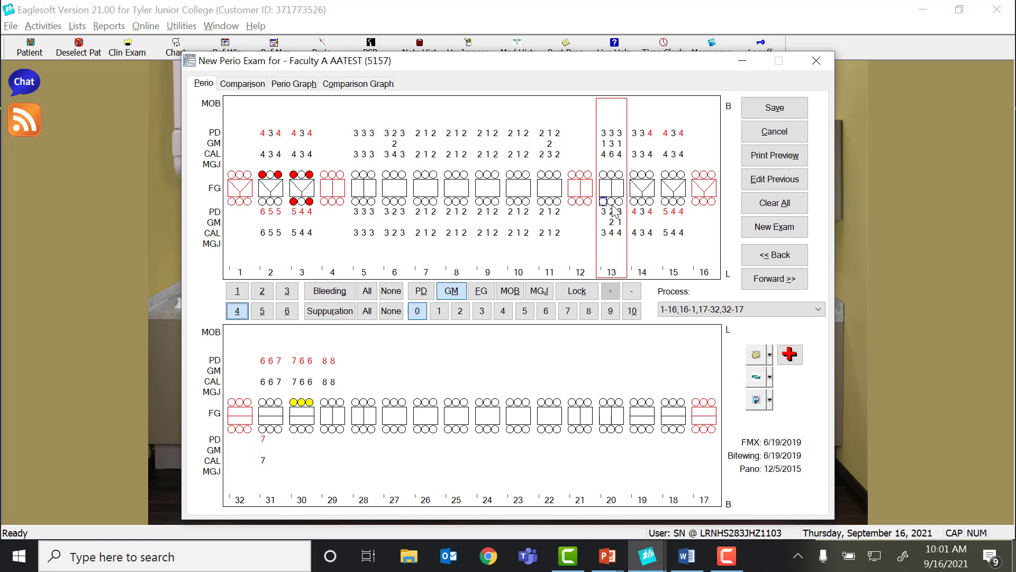
pyautogui.press('2')
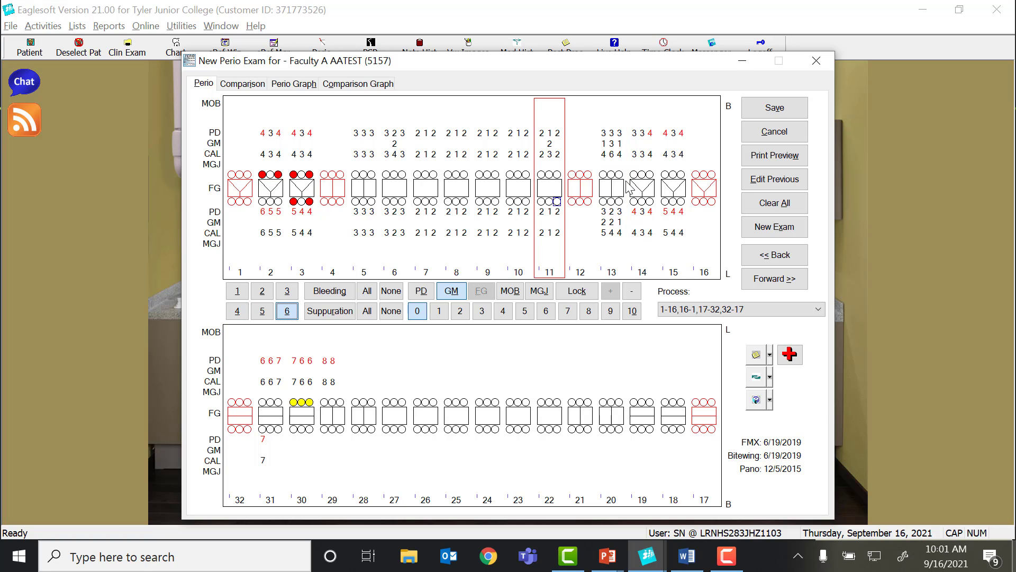
pyautogui.click(612, 143)
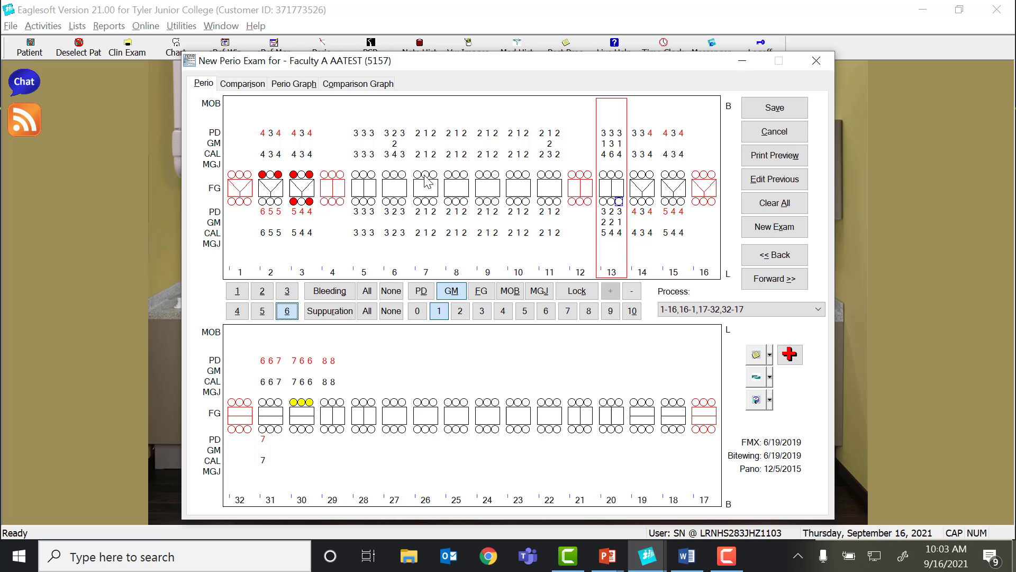
pyautogui.click(425, 175)
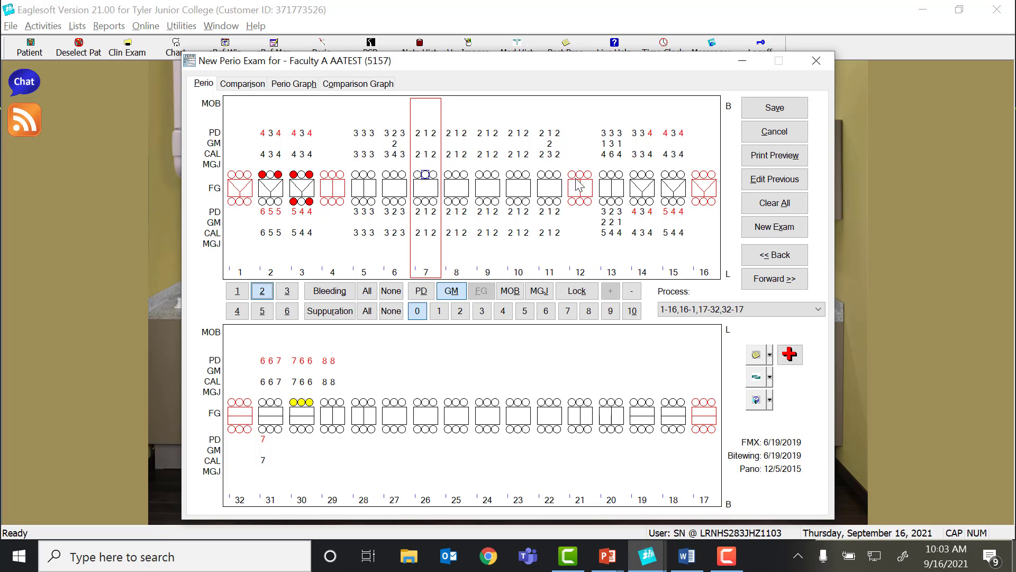
# Enter gingival margins 9 7 9 on tooth 8's buccal sites
pyautogui.click(648, 176)
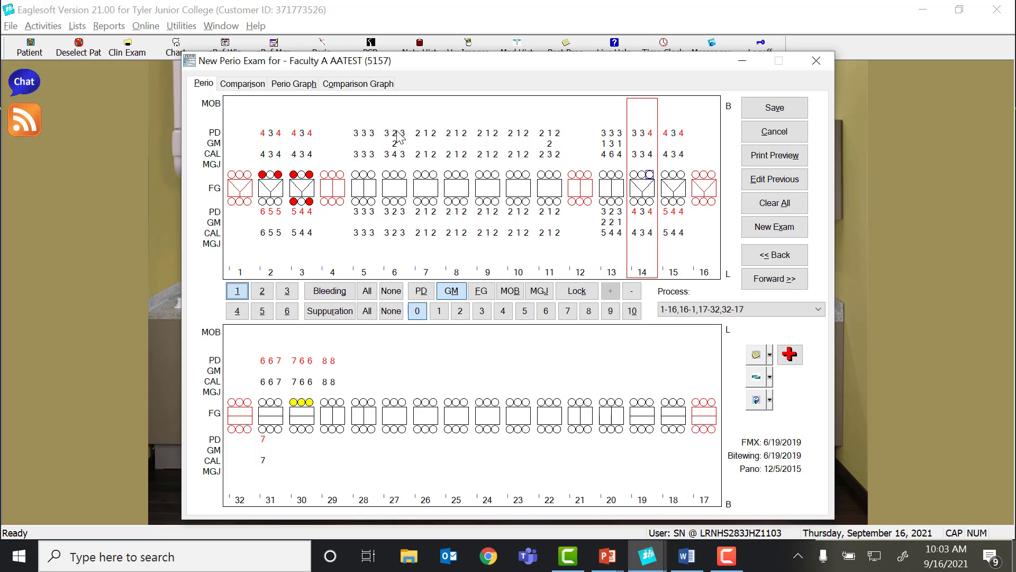
pyautogui.click(448, 175)
pyautogui.write('9 ')
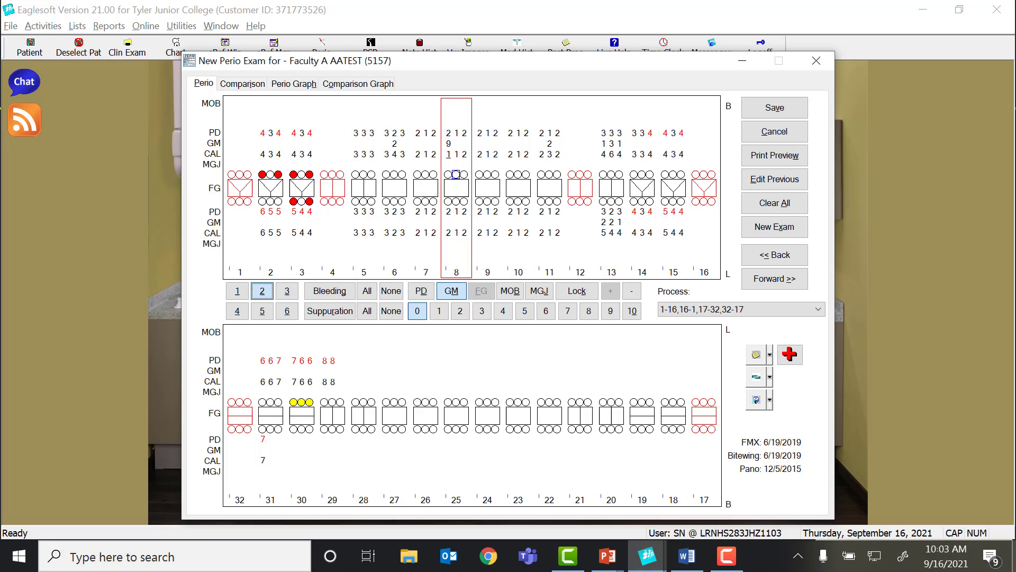
pyautogui.write('7 ')
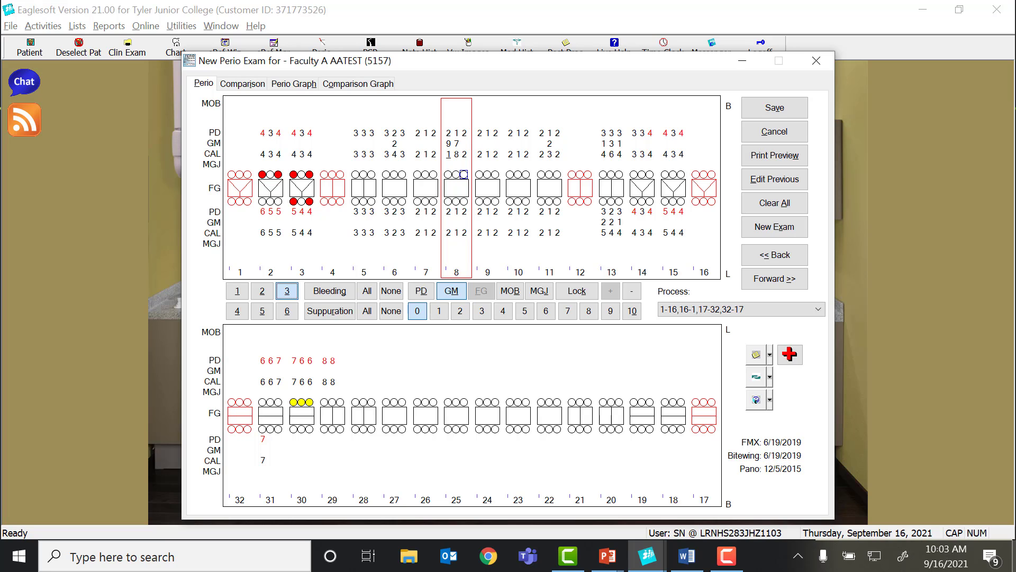
pyautogui.write('9')
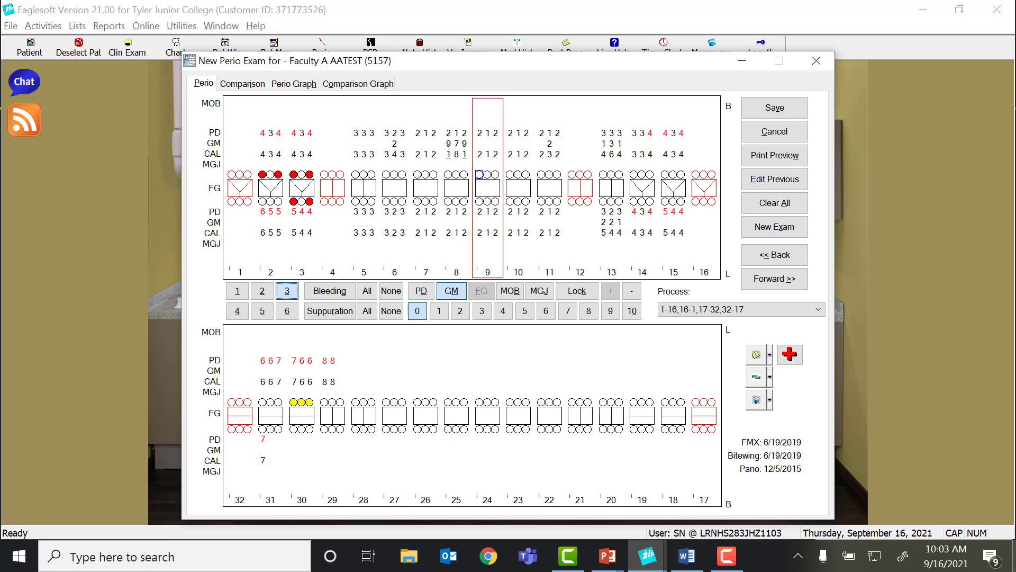
pyautogui.click(451, 209)
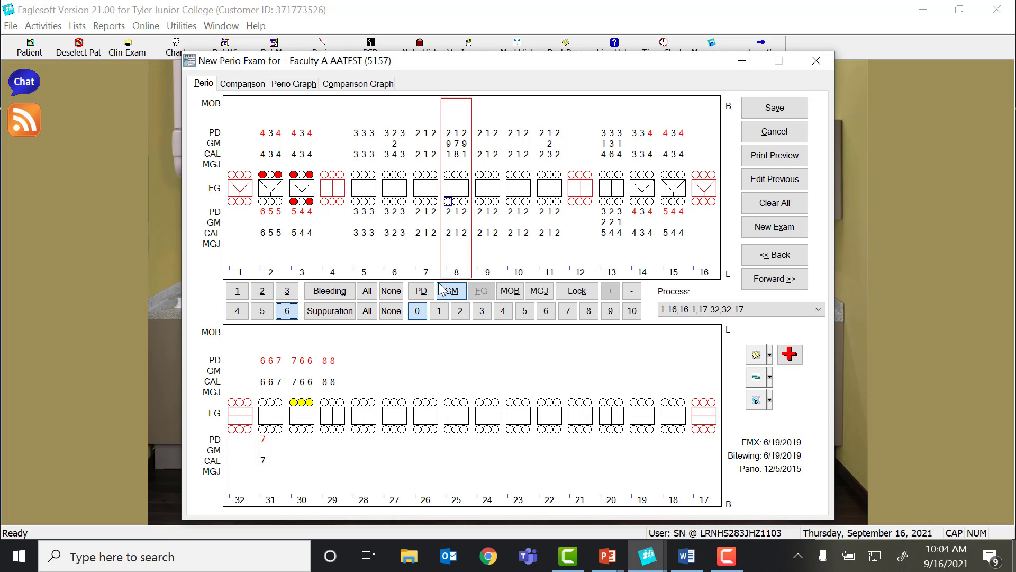
# Re-enter probe depths of 7 on tooth 8's lingual and buccal sites
pyautogui.click(417, 311)
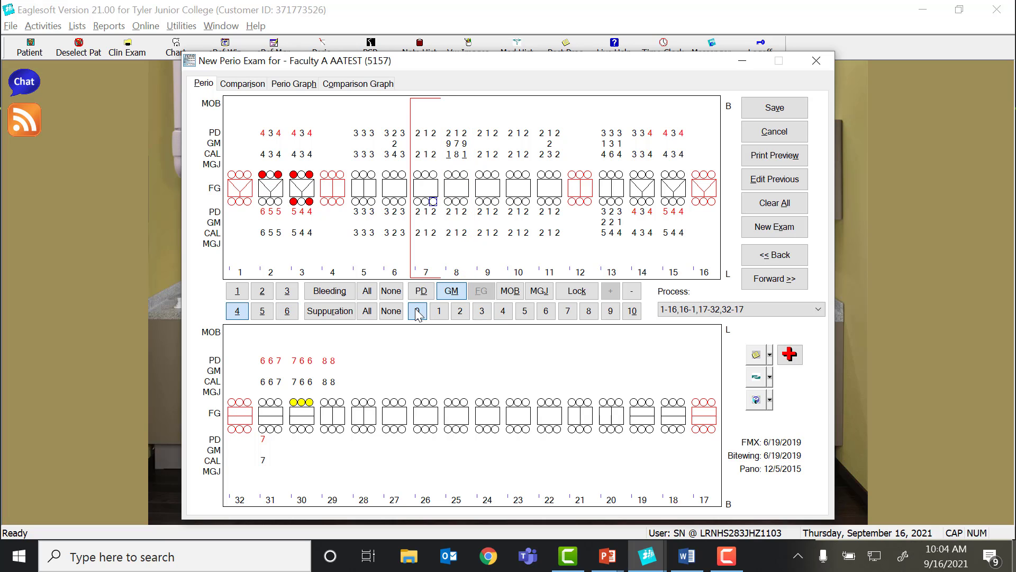
pyautogui.click(465, 158)
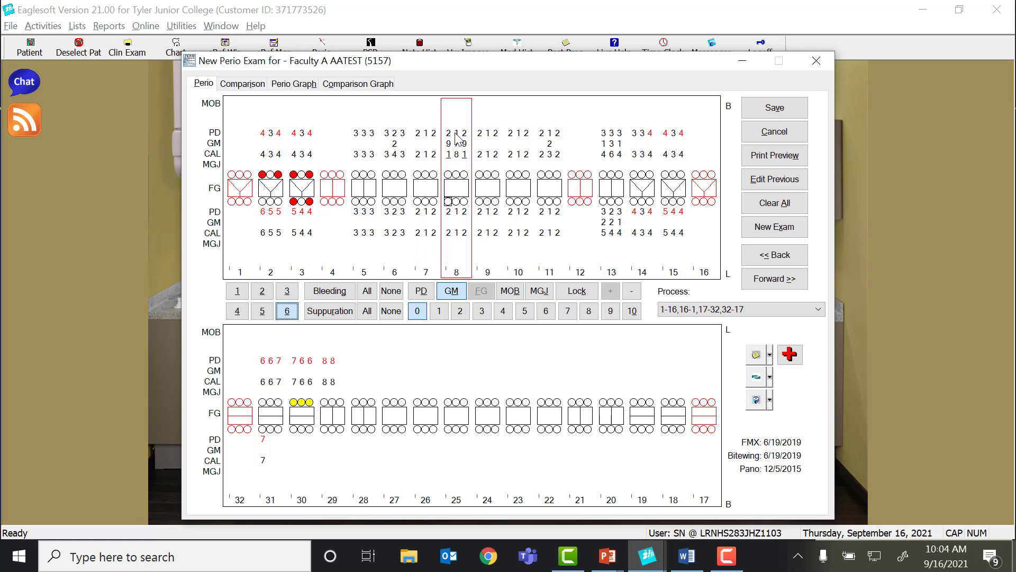
pyautogui.click(421, 290)
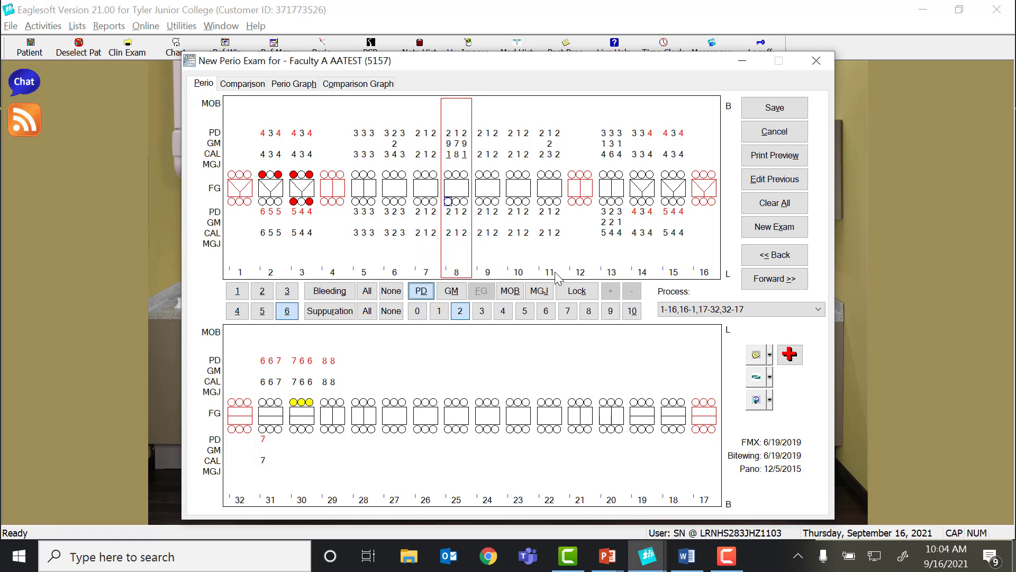
pyautogui.click(565, 313)
pyautogui.click(568, 311)
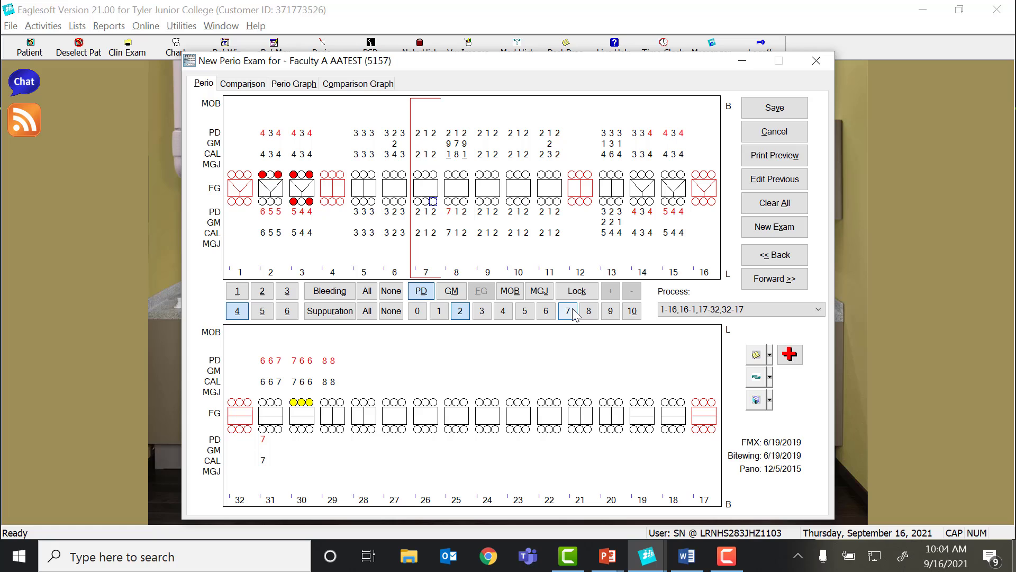
pyautogui.click(567, 311)
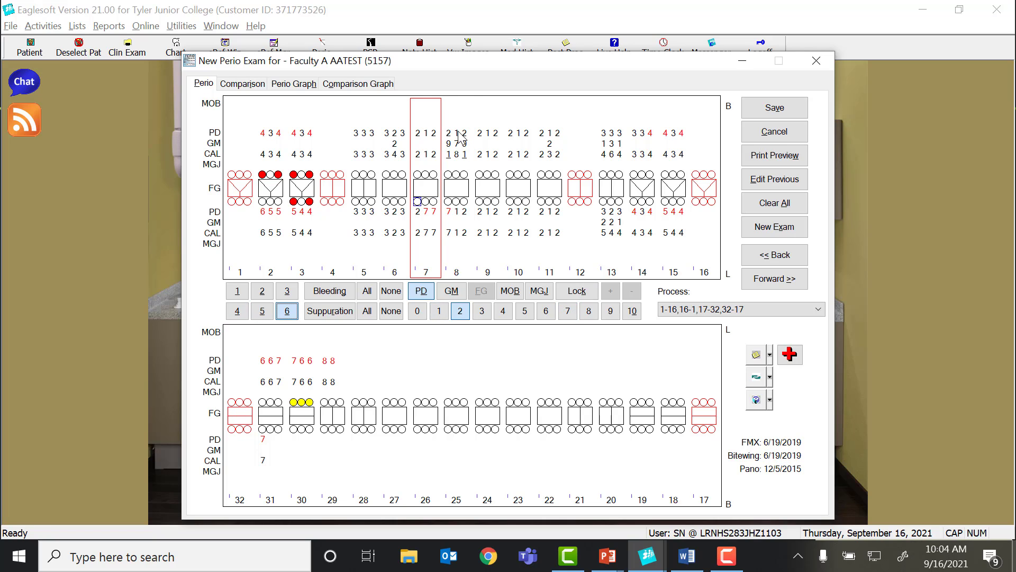
pyautogui.click(459, 136)
pyautogui.click(567, 311)
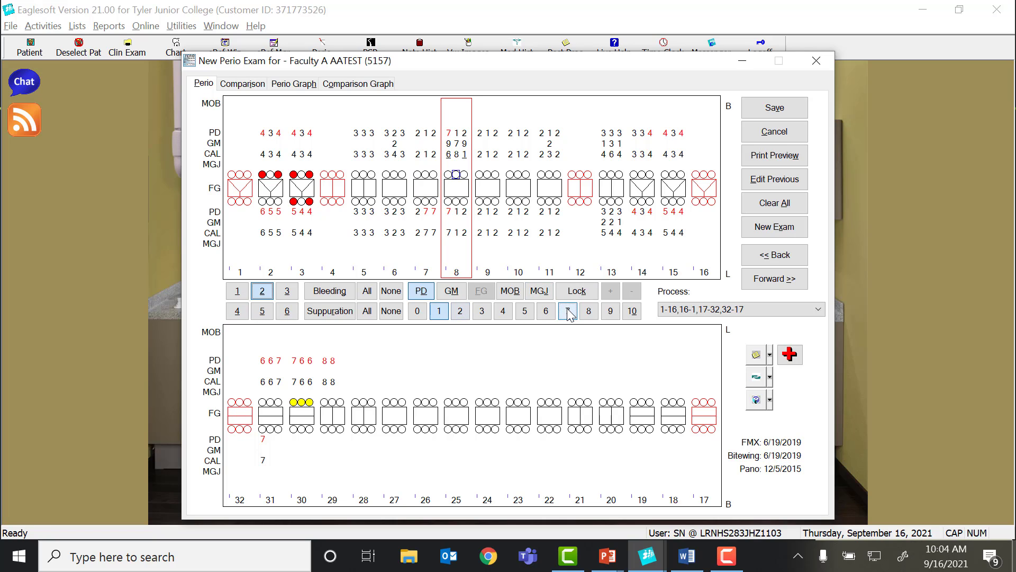
pyautogui.click(567, 311)
pyautogui.click(568, 311)
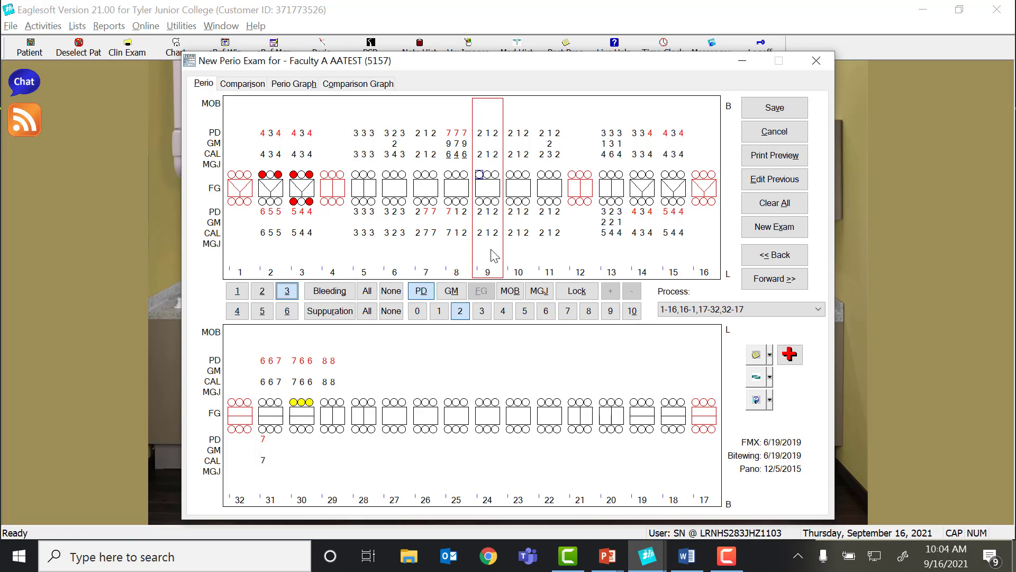
pyautogui.click(460, 151)
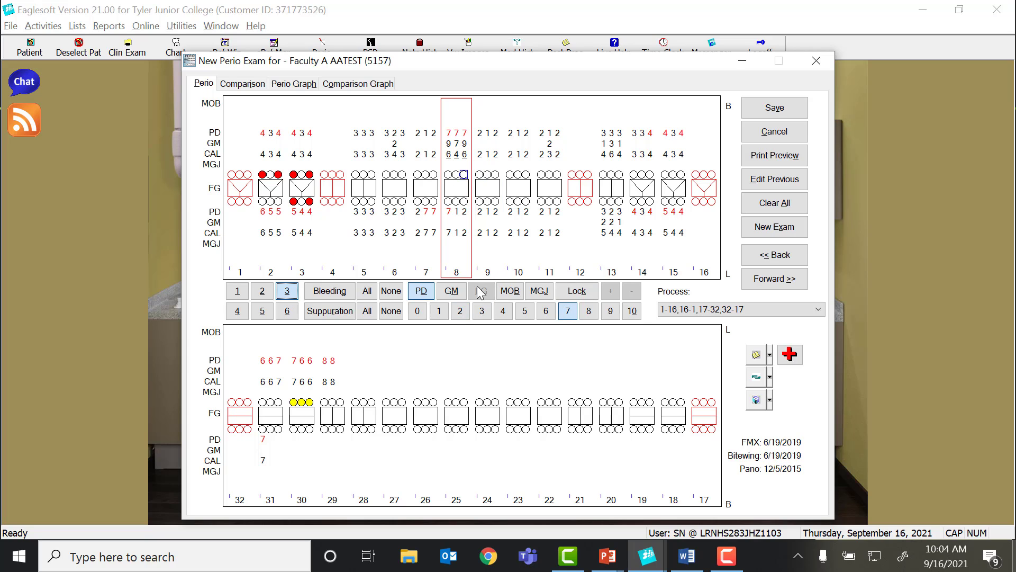
# Set tooth 8's buccal gingival margins to 0 so its CAL reads 7 7 7
pyautogui.click(449, 292)
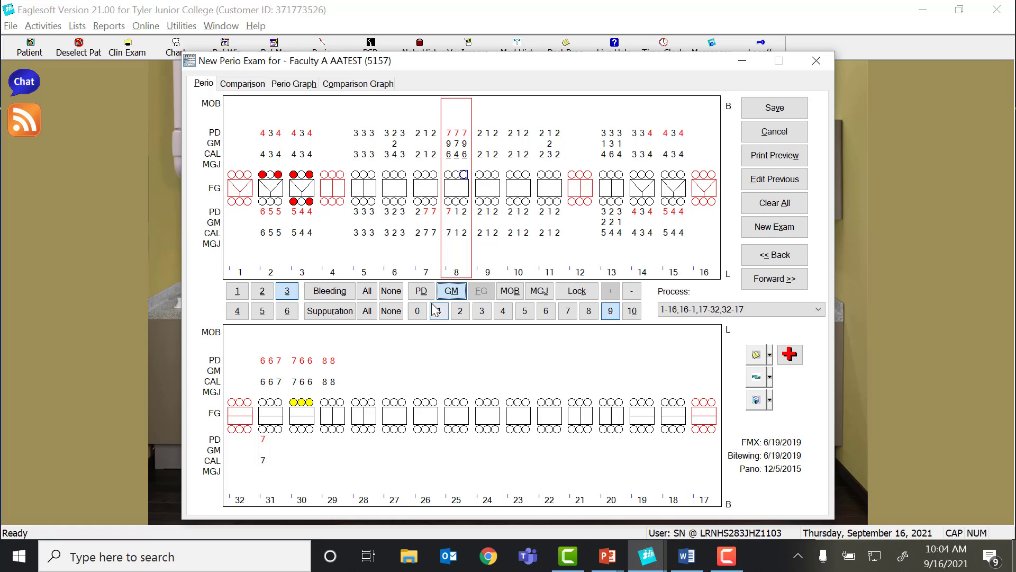
pyautogui.click(417, 311)
pyautogui.click(455, 160)
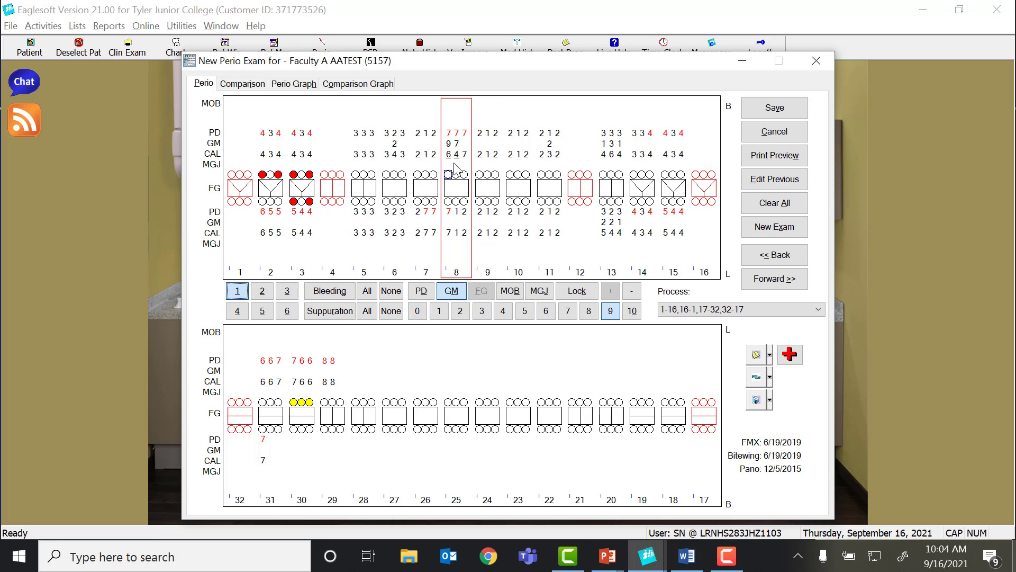
pyautogui.click(417, 310)
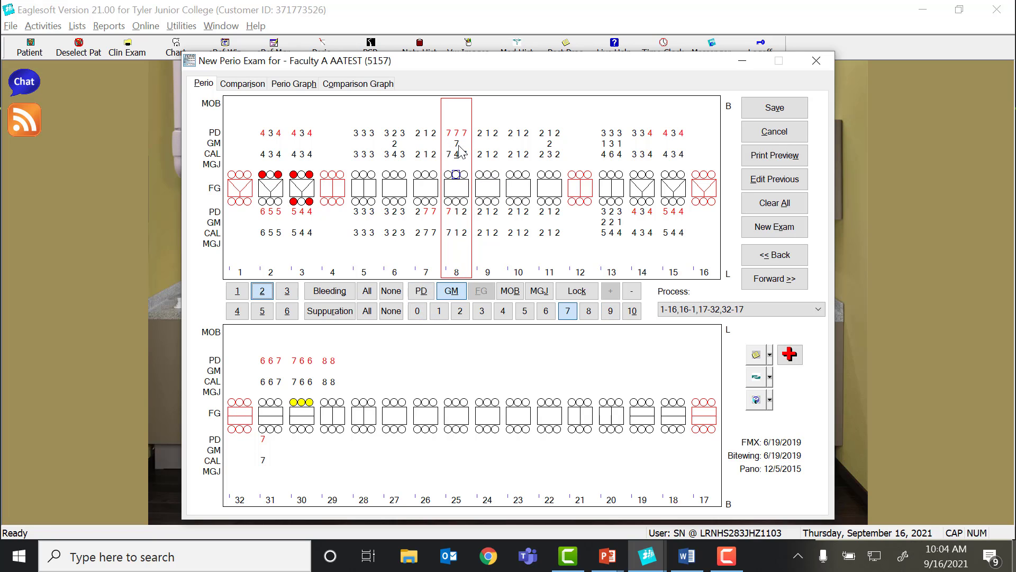
pyautogui.click(418, 311)
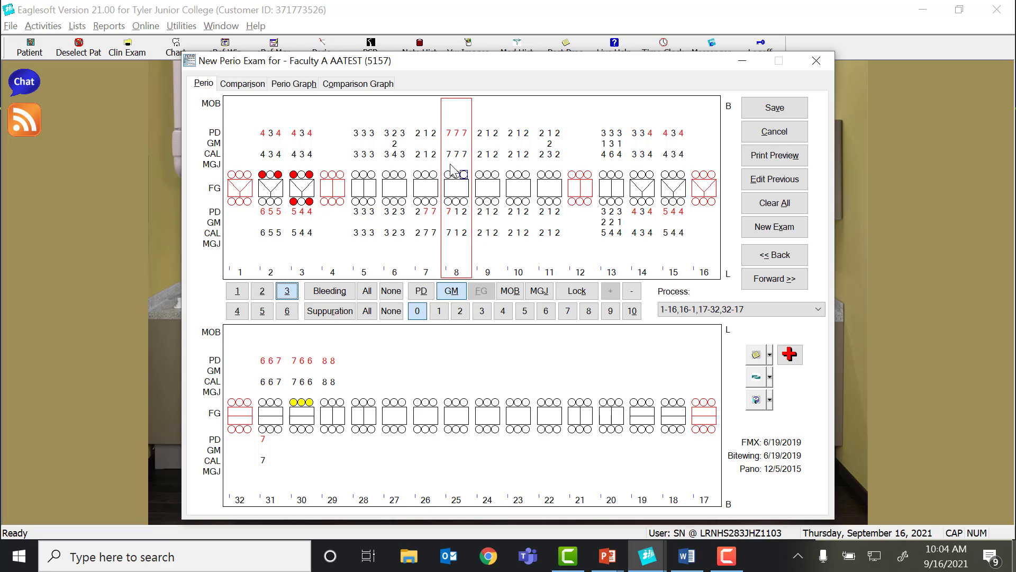
# Enter negative gingival margins on tooth 8's facial sites: -4, -4 and -3
pyautogui.click(453, 300)
pyautogui.click(633, 300)
pyautogui.click(503, 312)
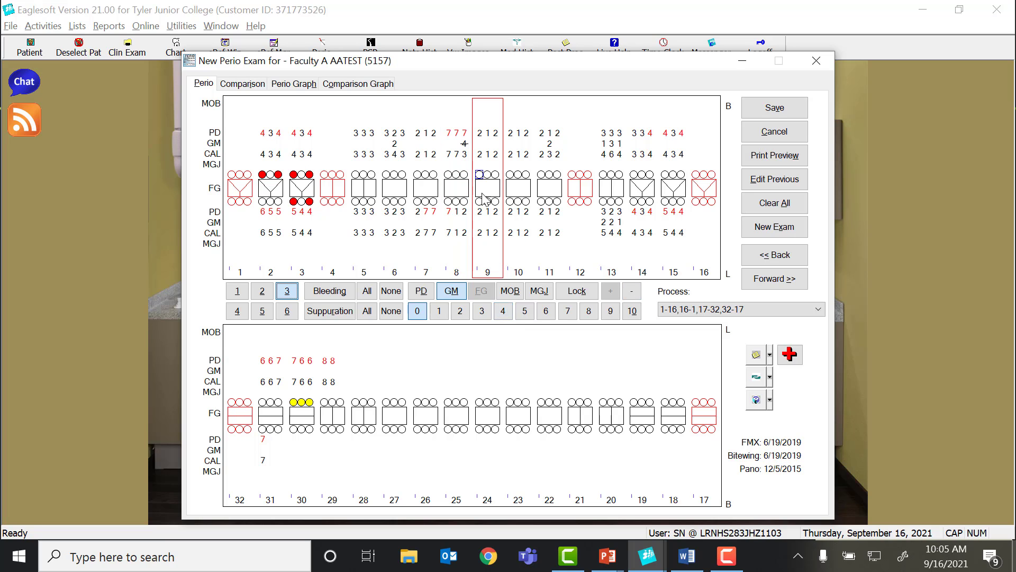
pyautogui.click(459, 180)
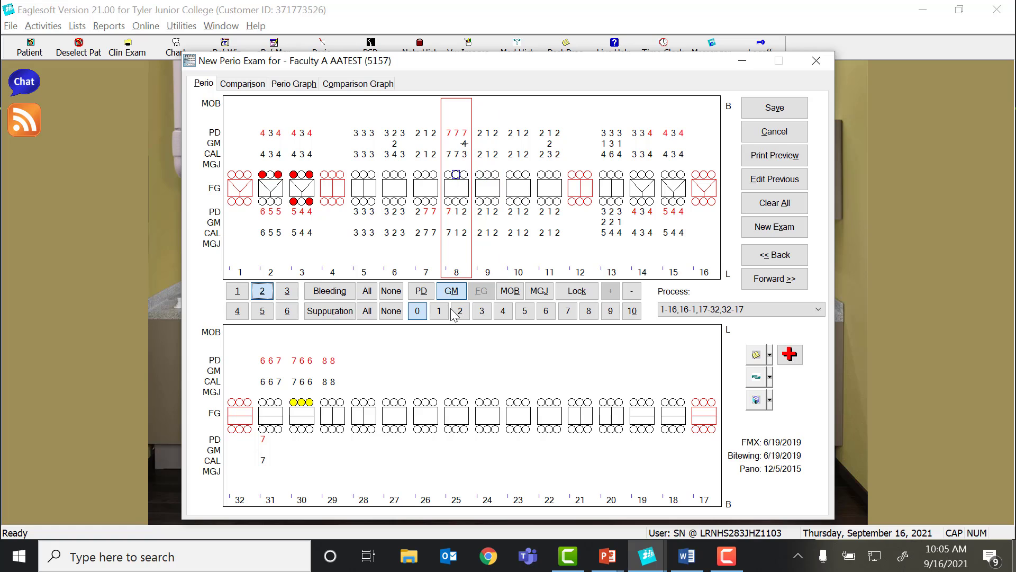
pyautogui.click(631, 292)
pyautogui.click(503, 312)
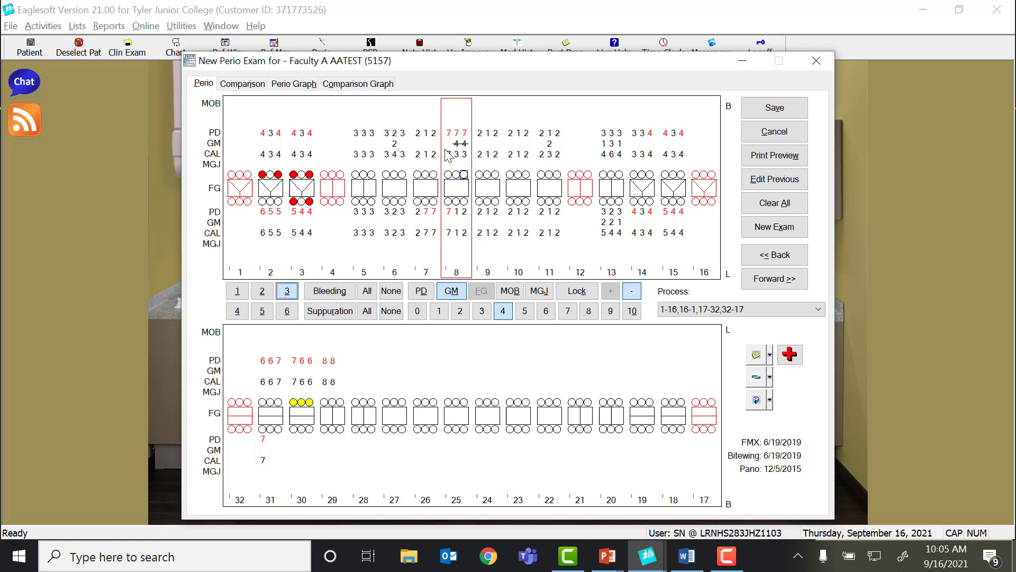
pyautogui.click(450, 178)
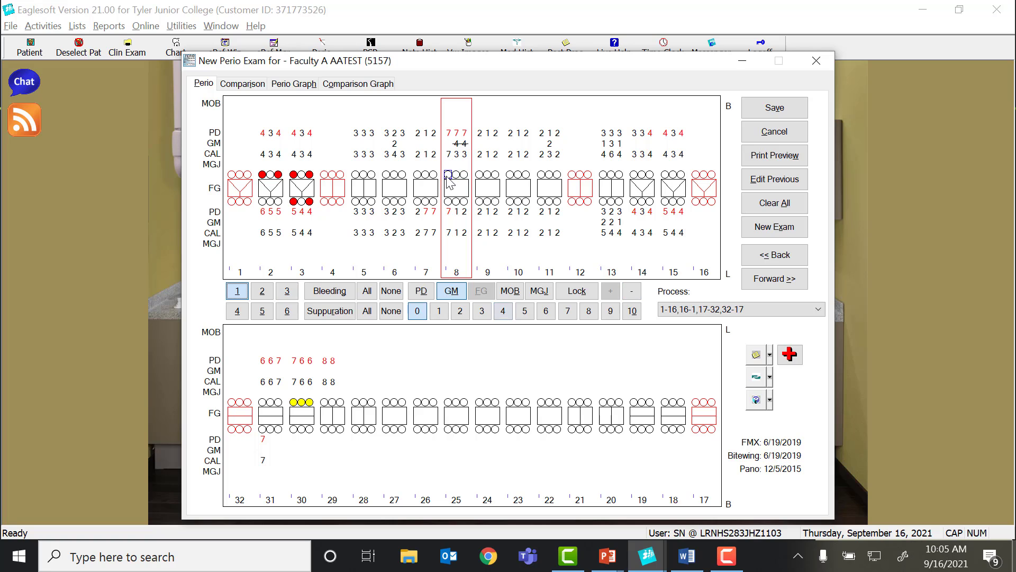
pyautogui.click(631, 291)
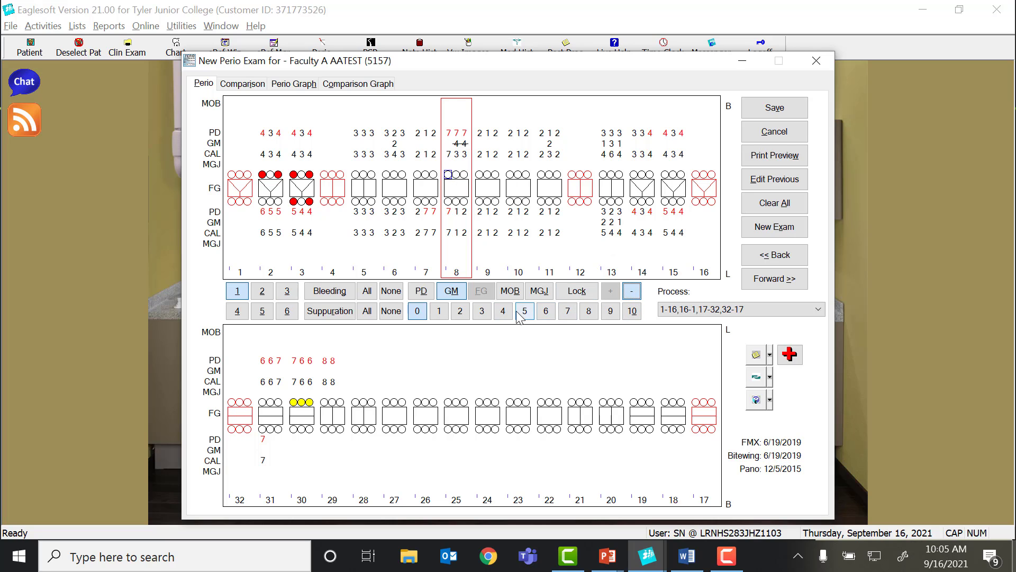
pyautogui.click(482, 311)
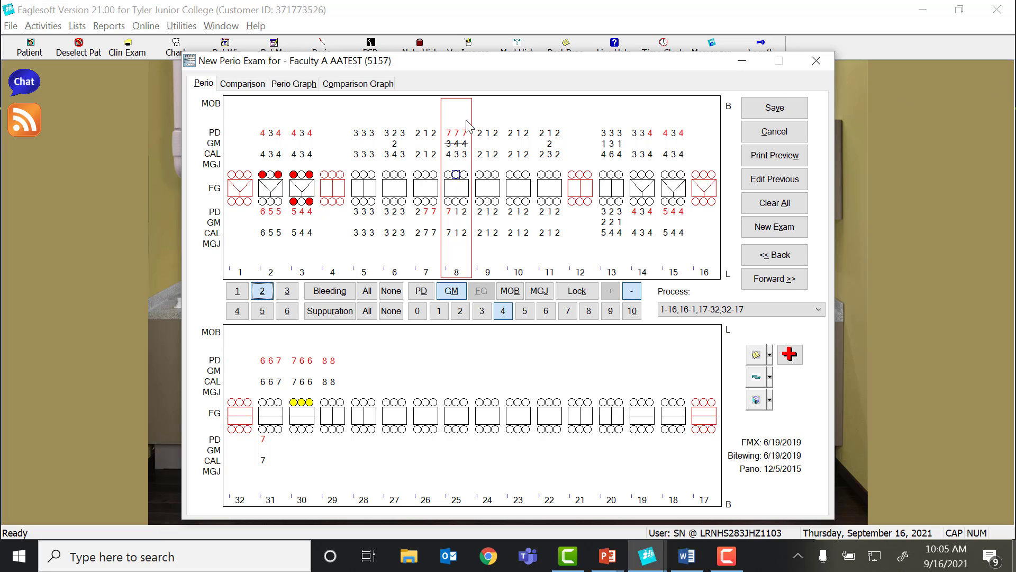
pyautogui.click(455, 174)
# Set tooth 8's middle gingival margin to 0 and move charting on to tooth 15
pyautogui.click(417, 310)
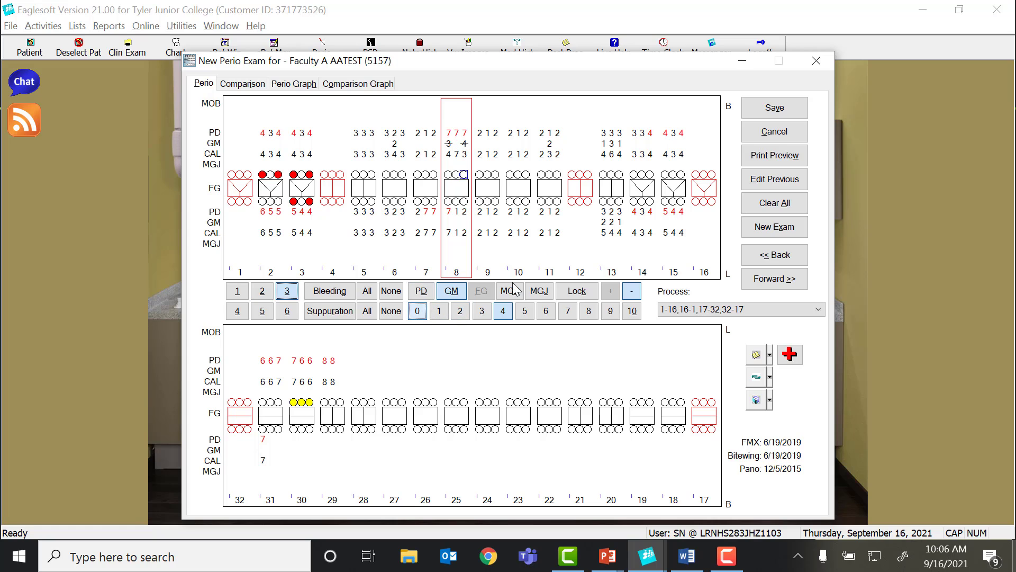
pyautogui.click(512, 291)
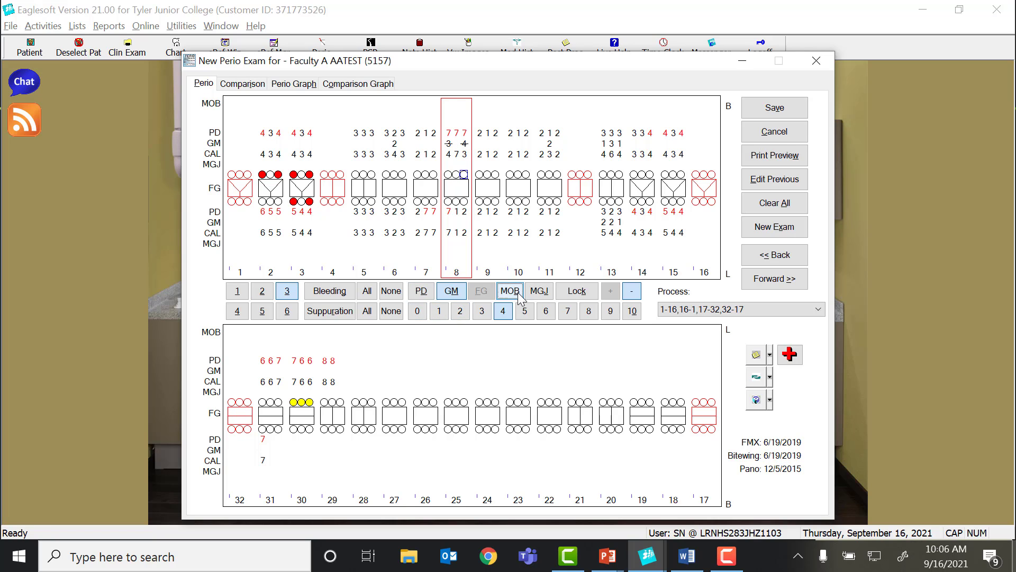
pyautogui.click(675, 186)
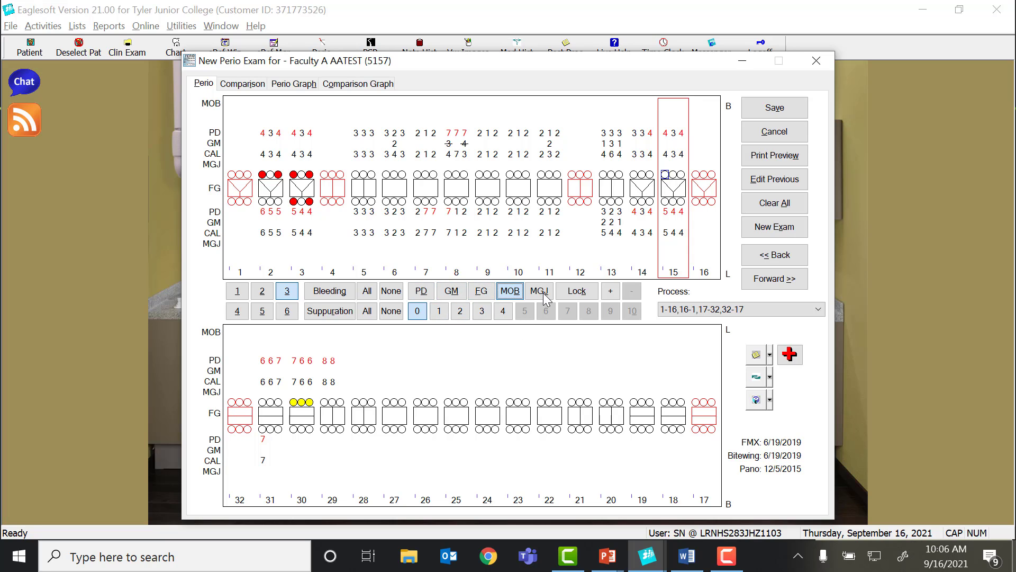
# Mark full-V furcation involvement on teeth 15 and 14, then on tooth 13's mesial site
pyautogui.click(484, 292)
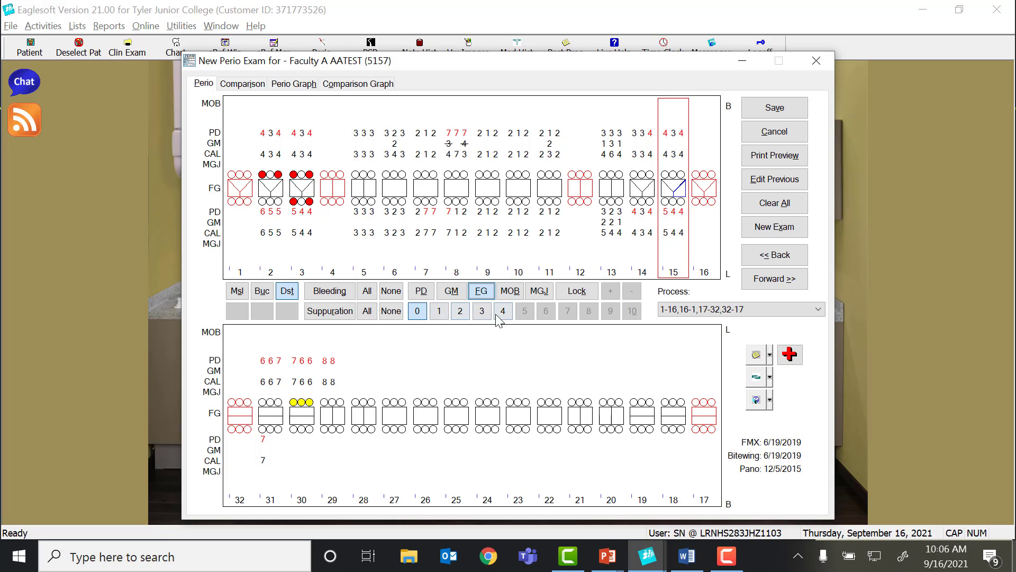
pyautogui.click(680, 186)
pyautogui.click(665, 200)
pyautogui.click(656, 199)
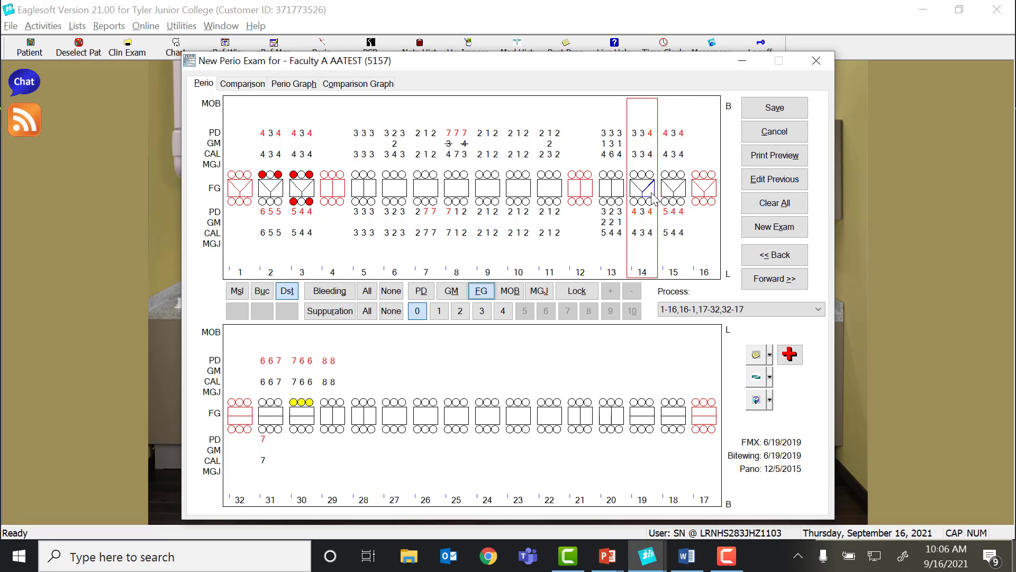
pyautogui.click(647, 191)
pyautogui.click(637, 197)
pyautogui.click(609, 196)
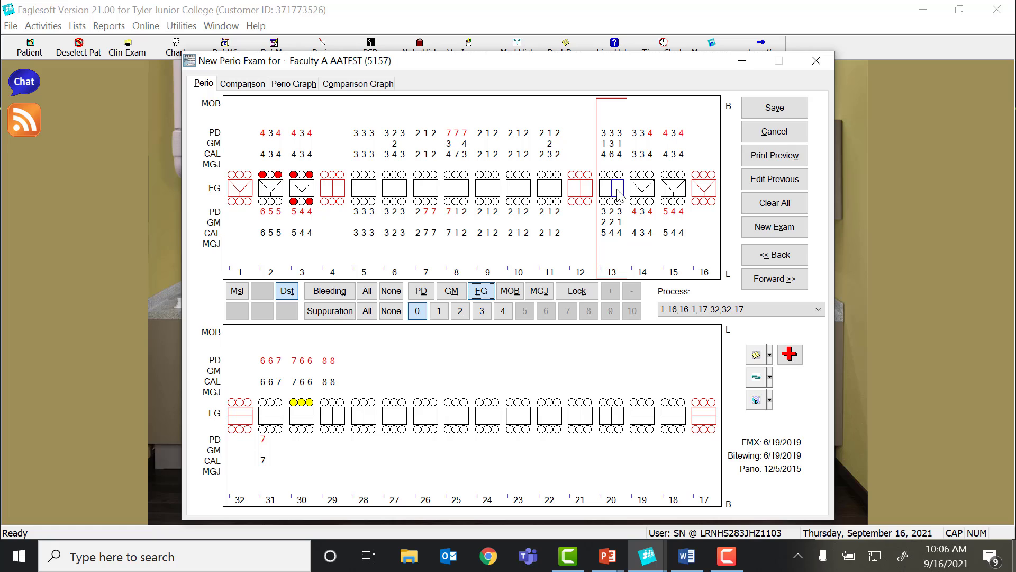
pyautogui.click(607, 195)
# Redo the furcation selection across teeth 14 and 13, narrowing to tooth 13, then go to tooth 10
pyautogui.click(525, 200)
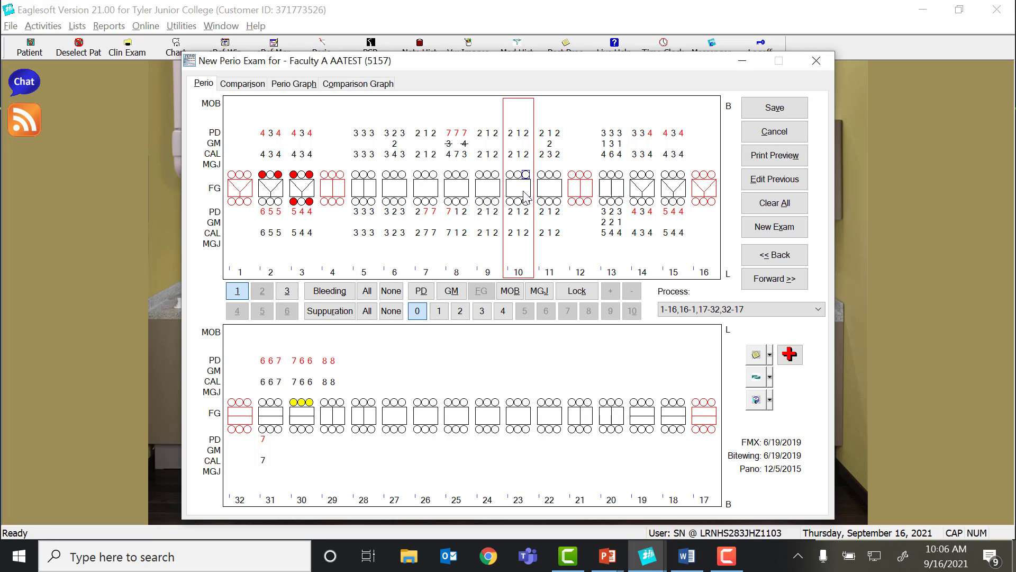
pyautogui.click(493, 200)
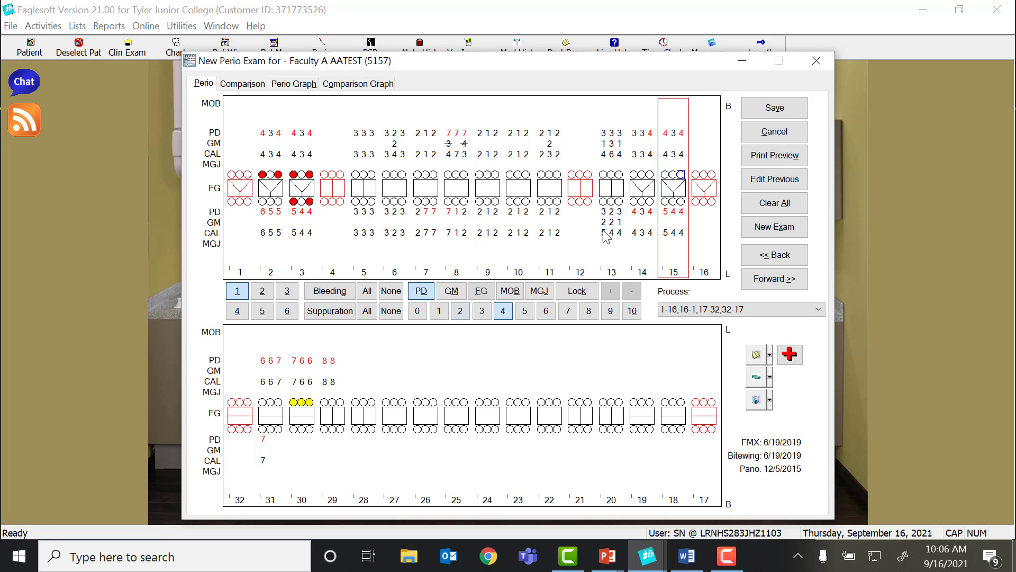
pyautogui.press('4')
pyautogui.click(481, 290)
pyautogui.moveTo(651, 219); pyautogui.dragTo(614, 226)
pyautogui.click(614, 227)
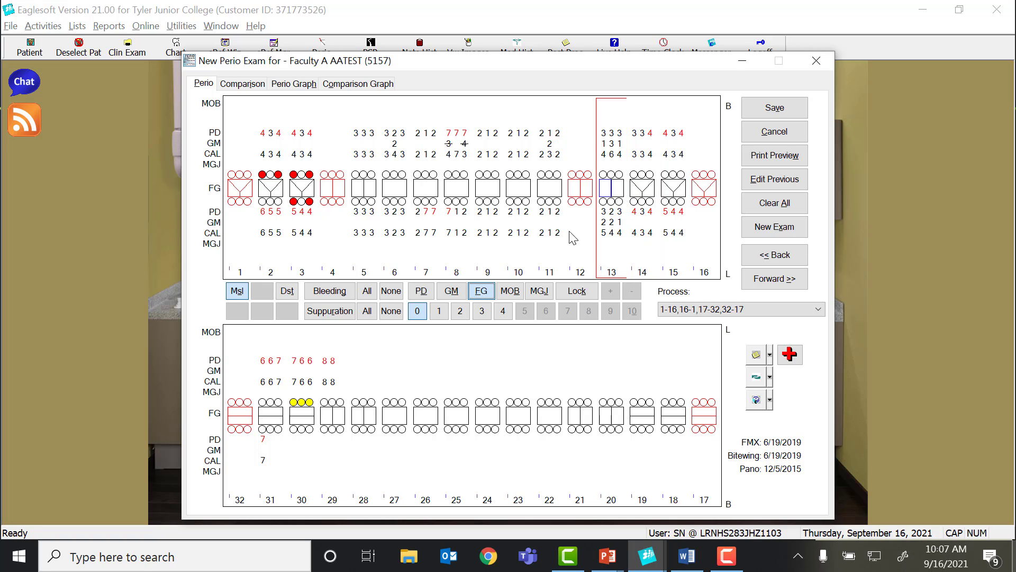
pyautogui.click(521, 199)
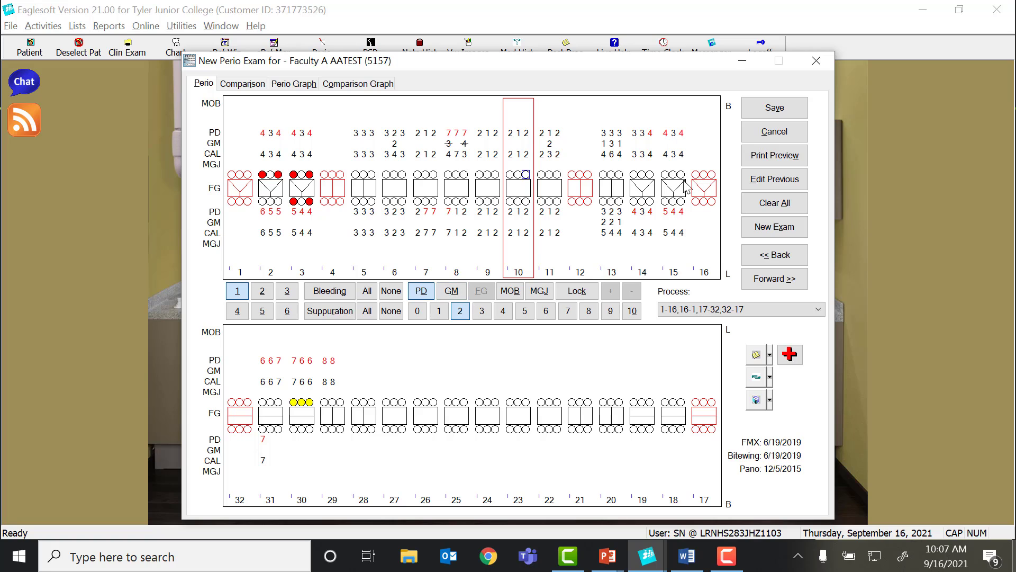
pyautogui.click(547, 292)
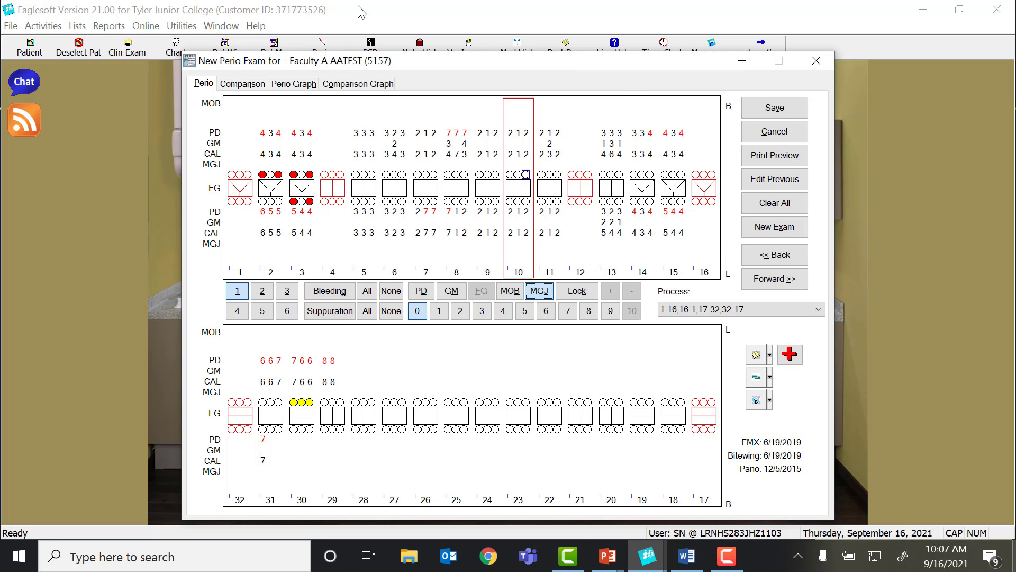
# Review the comparison of past perio exams, then display the Perio Graph of all teeth
pyautogui.click(239, 85)
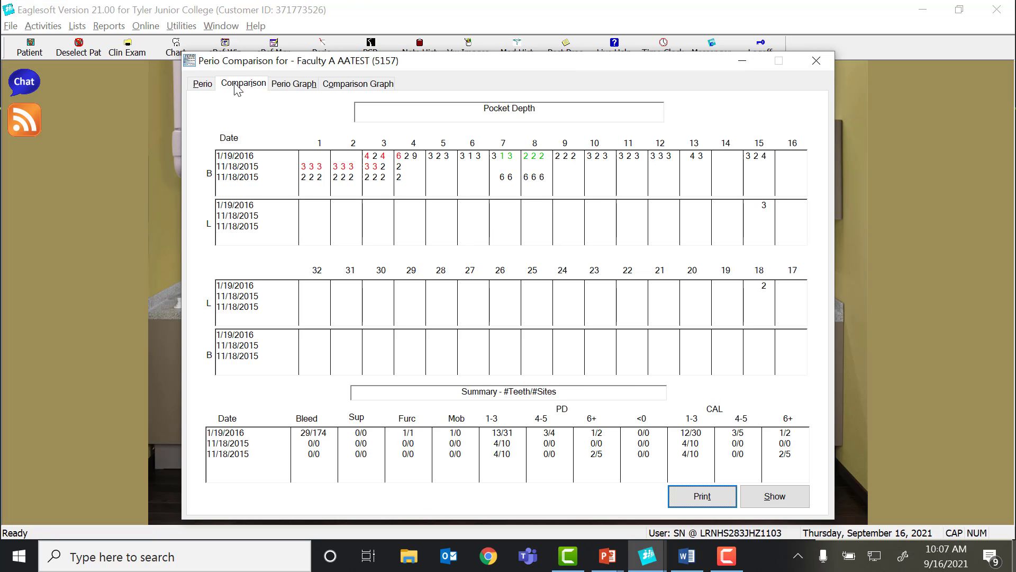
pyautogui.click(203, 85)
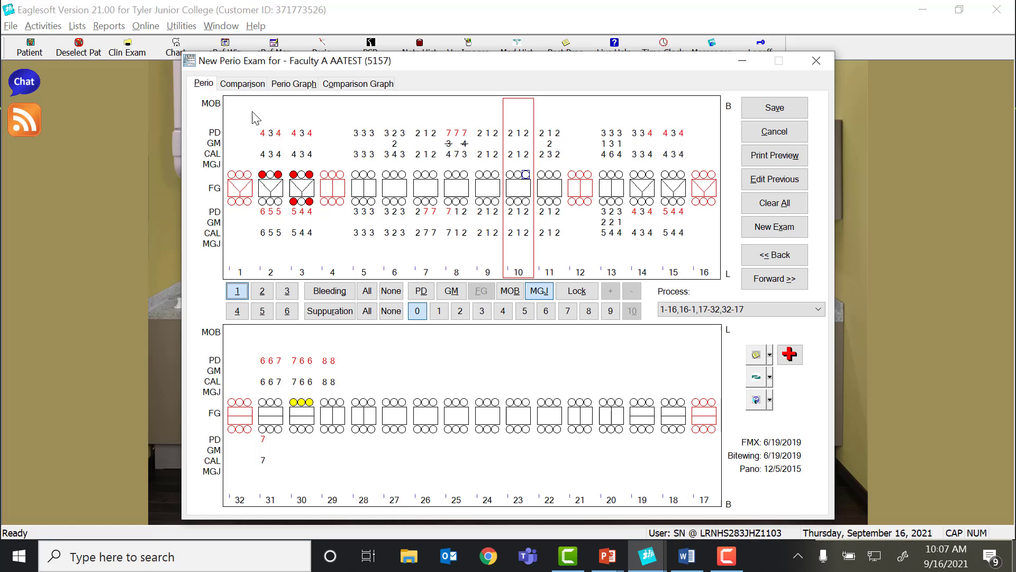
pyautogui.click(239, 86)
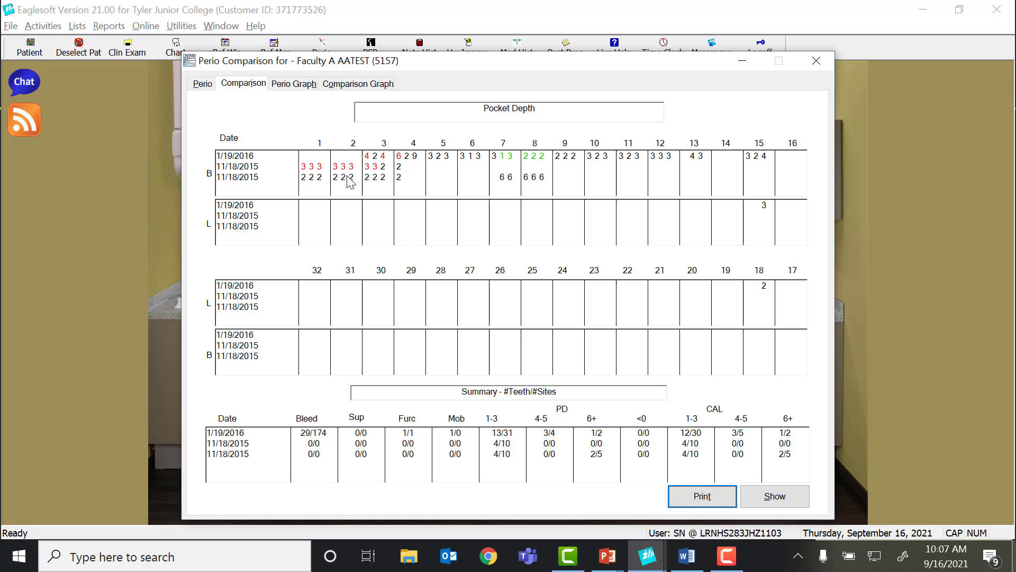
pyautogui.click(300, 85)
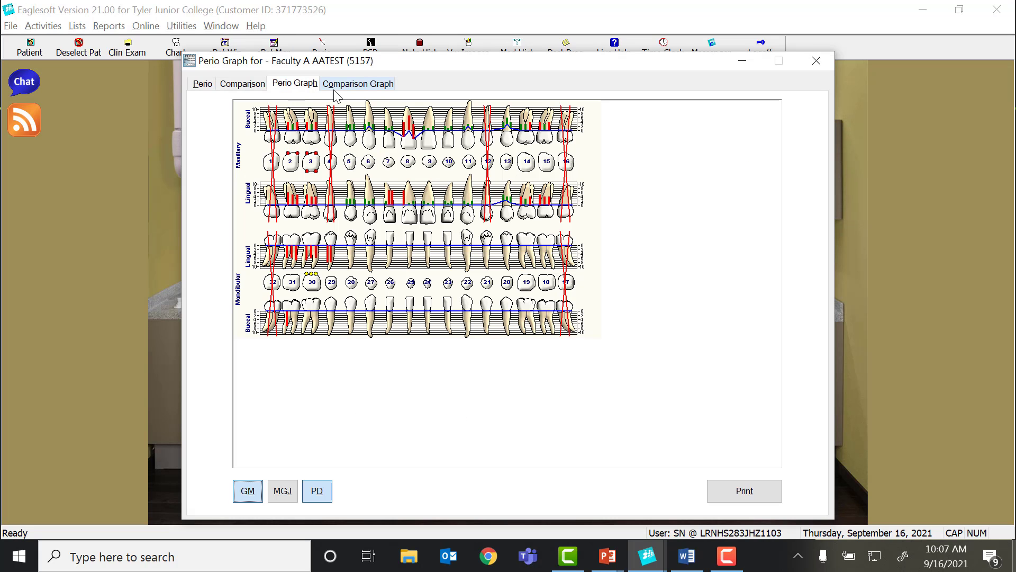
# Zoom the graph at tooth 1, show only MGJ lines, check the comparison graph, then return to Perio
pyautogui.click(293, 131)
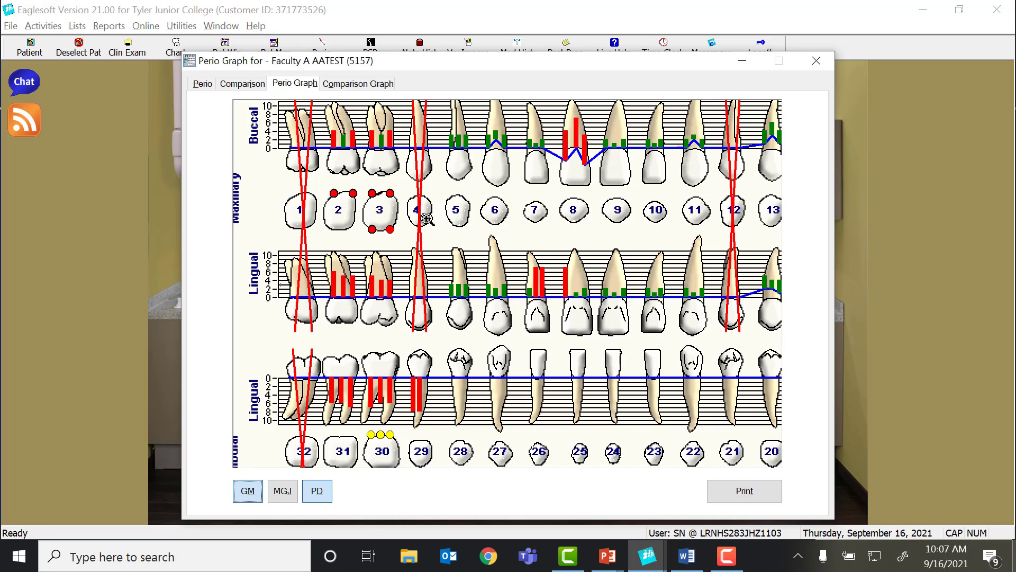
pyautogui.click(320, 493)
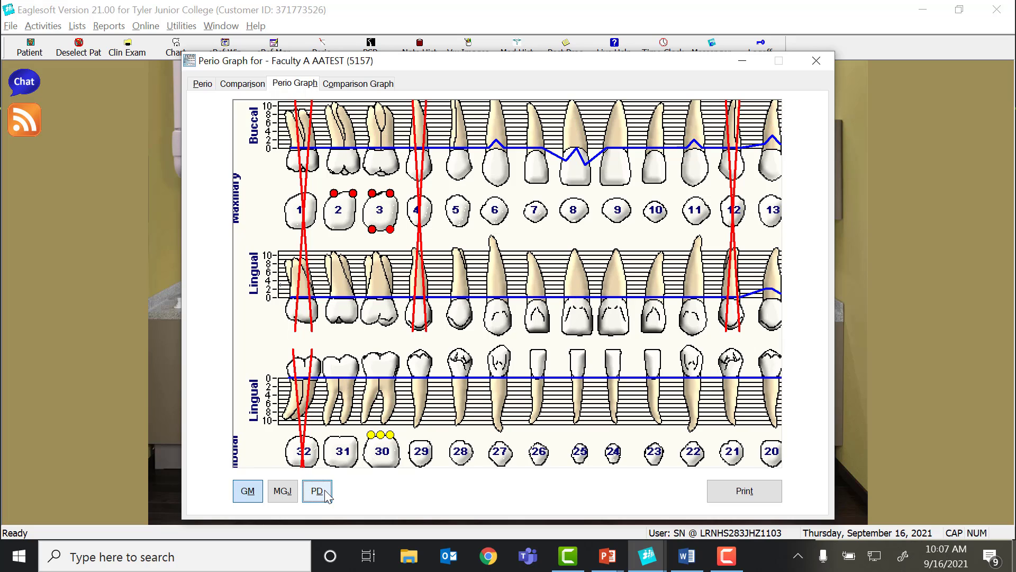
pyautogui.click(294, 496)
pyautogui.click(248, 495)
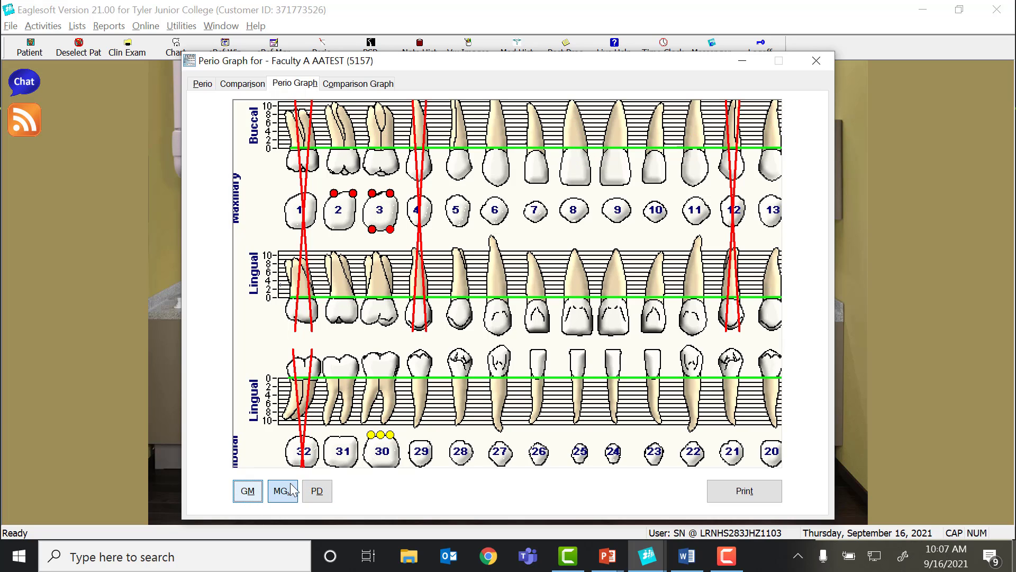
pyautogui.click(372, 86)
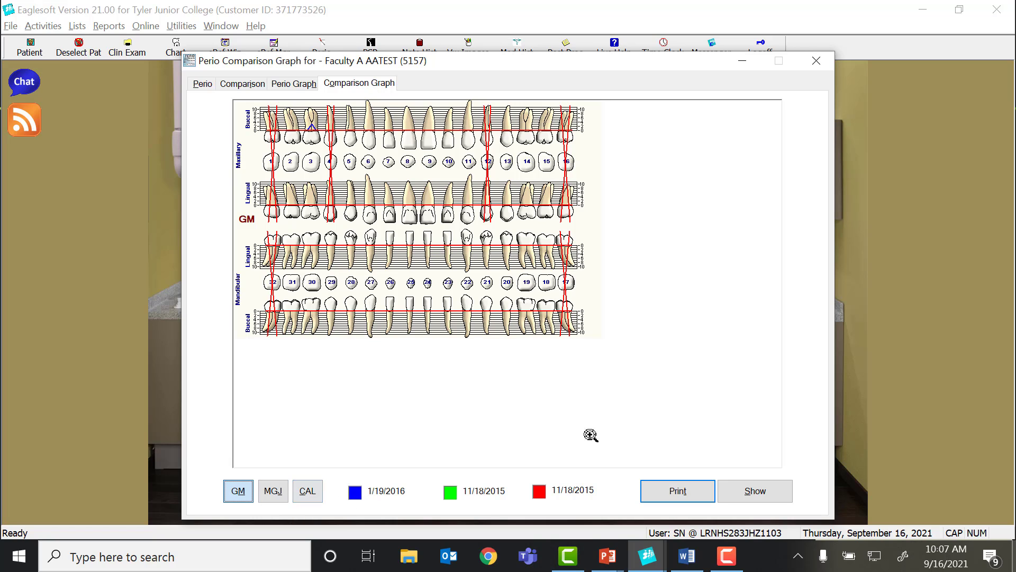
pyautogui.click(203, 84)
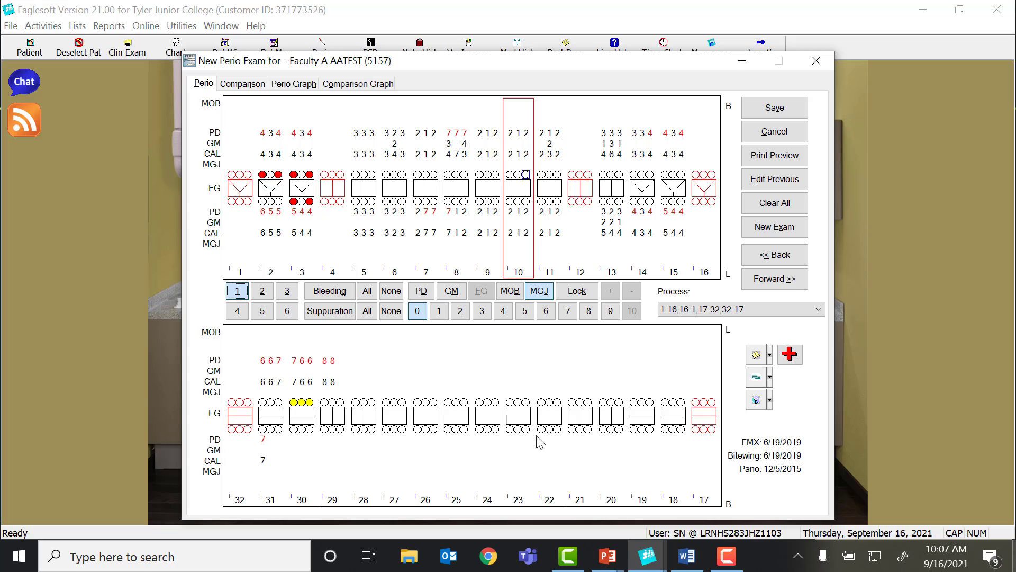
# Save and close the current perio exam, then start a new one, dismissing the patient alerts
pyautogui.click(770, 110)
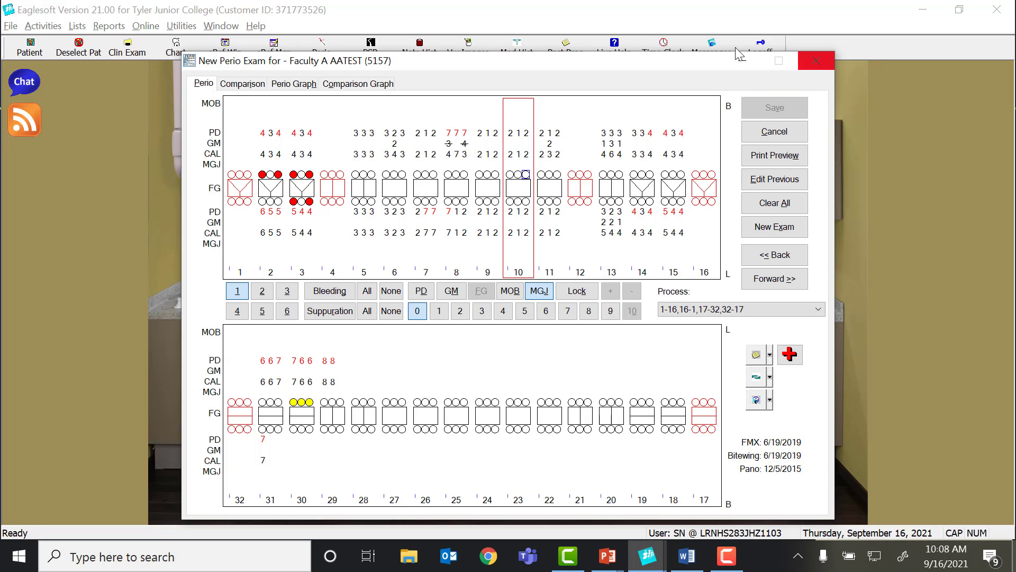
pyautogui.click(816, 61)
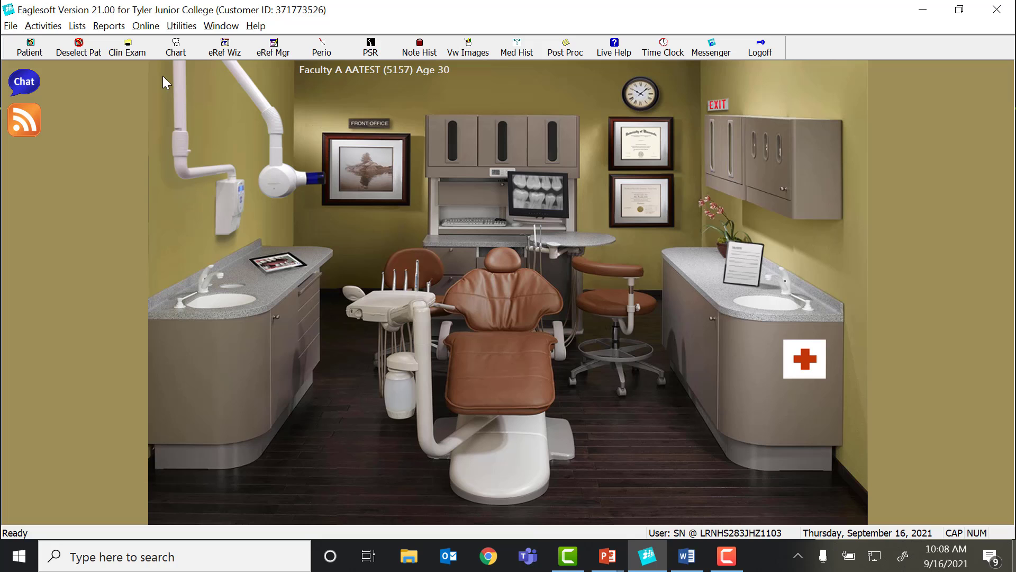
pyautogui.click(325, 47)
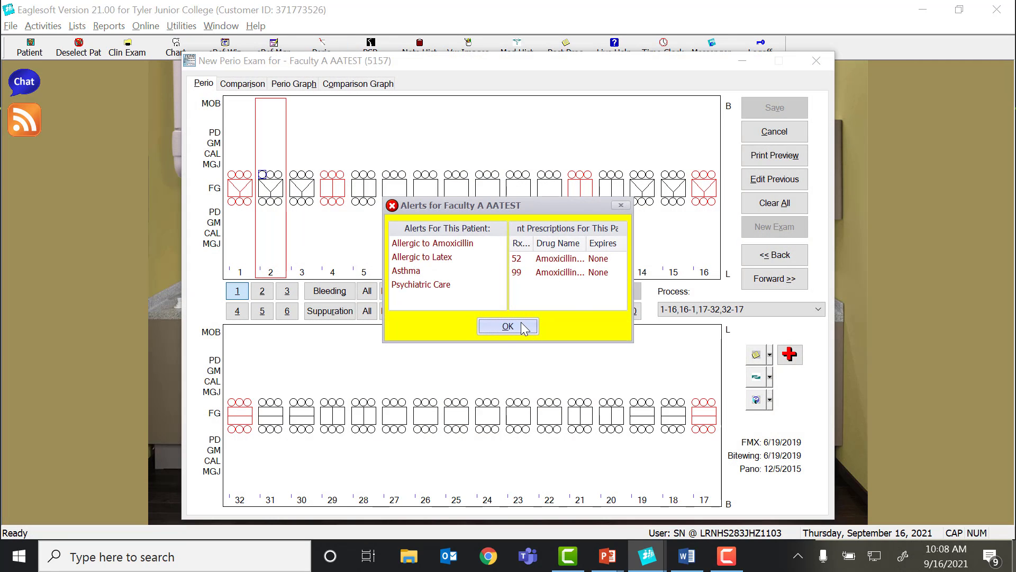
pyautogui.click(523, 326)
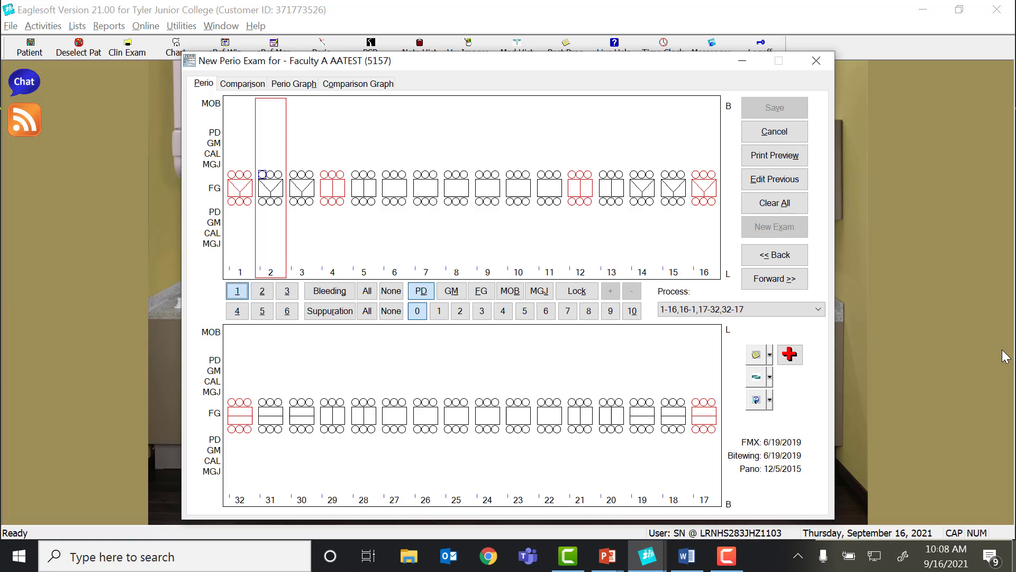
pyautogui.write('433 ')
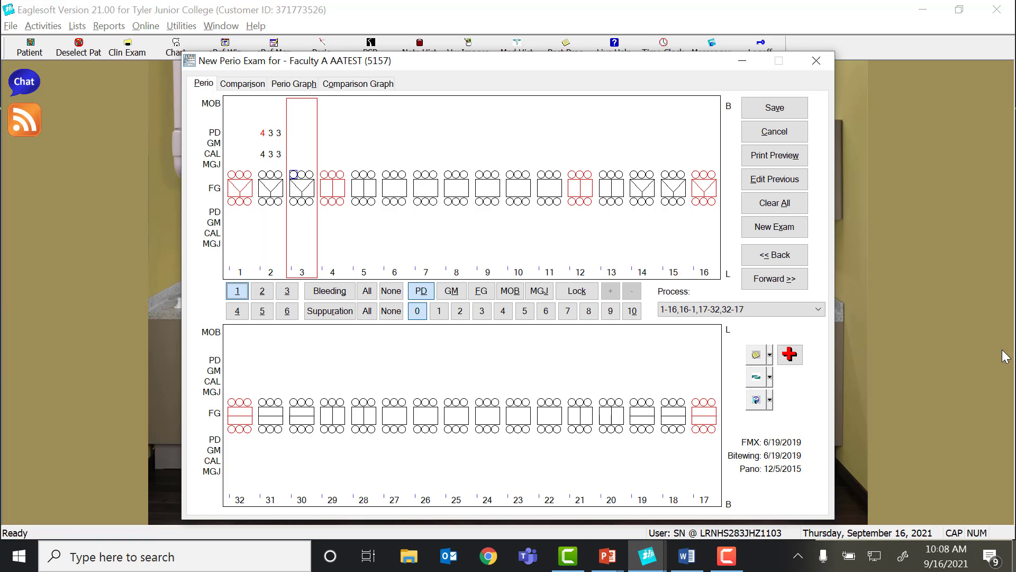
pyautogui.write('433 323 323 ')
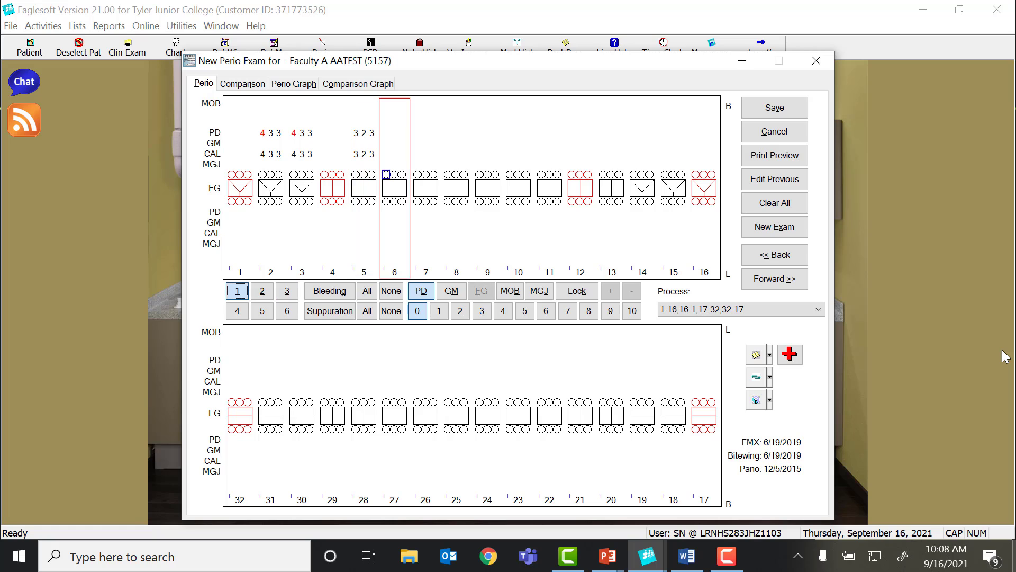
pyautogui.write(' 323 2')
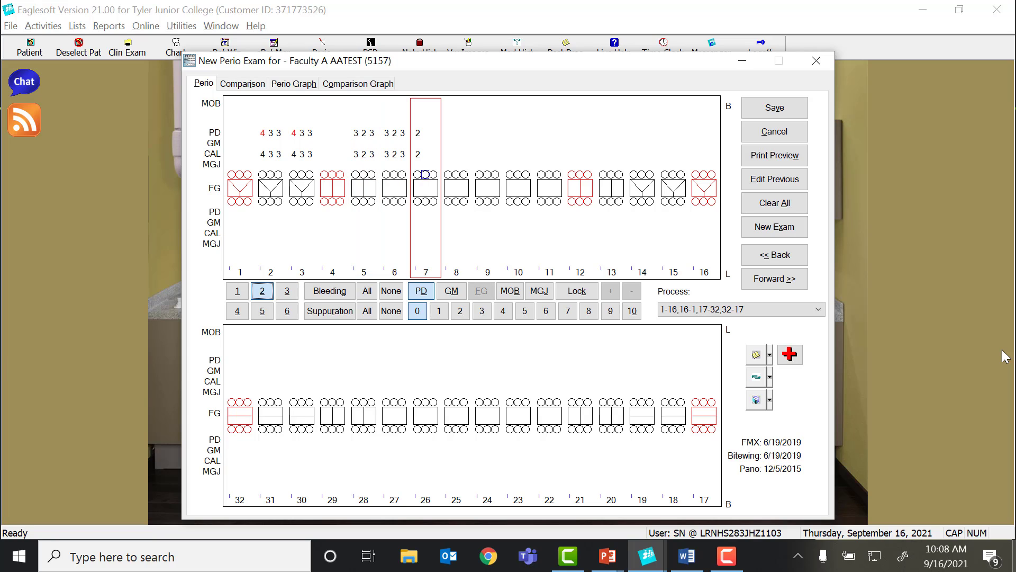
pyautogui.write('12 212 21')
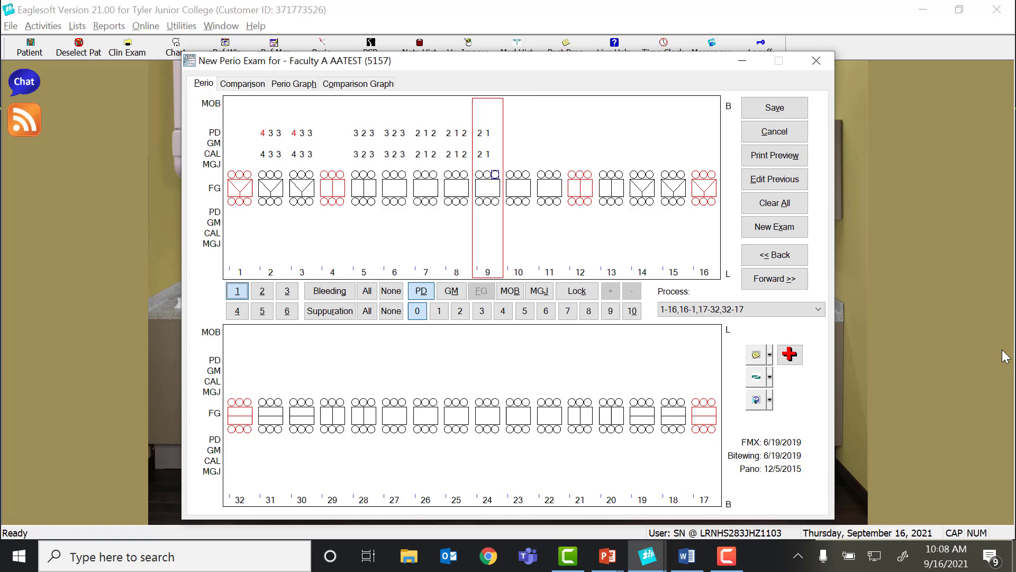
pyautogui.write('2 212 212 22')
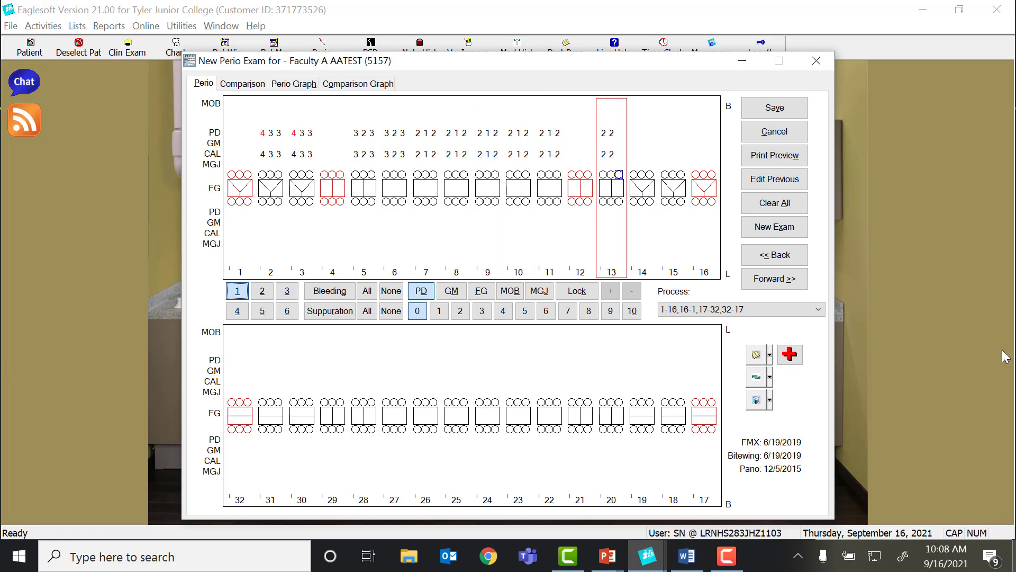
pyautogui.write('3 33')
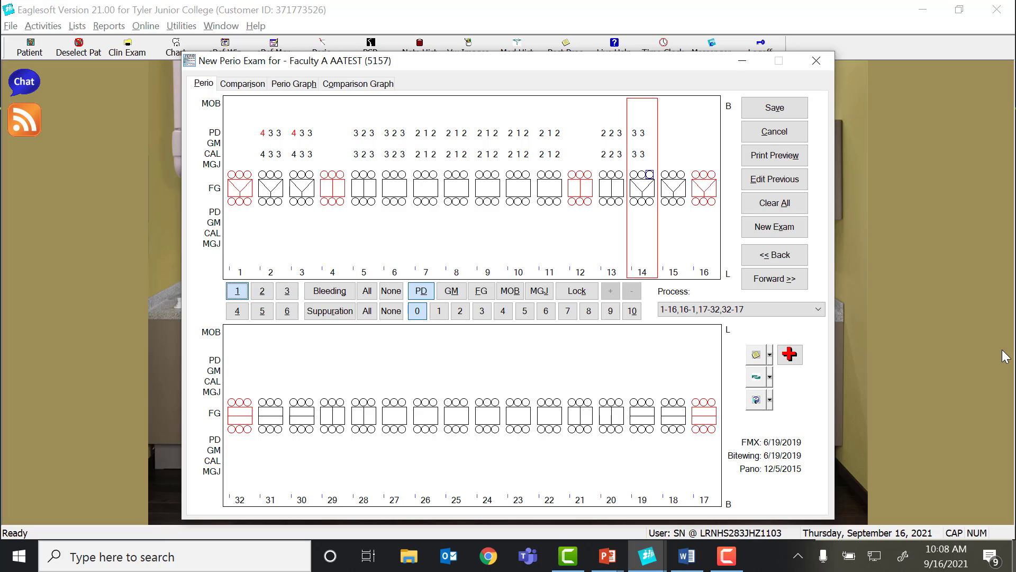
pyautogui.write('4 ')
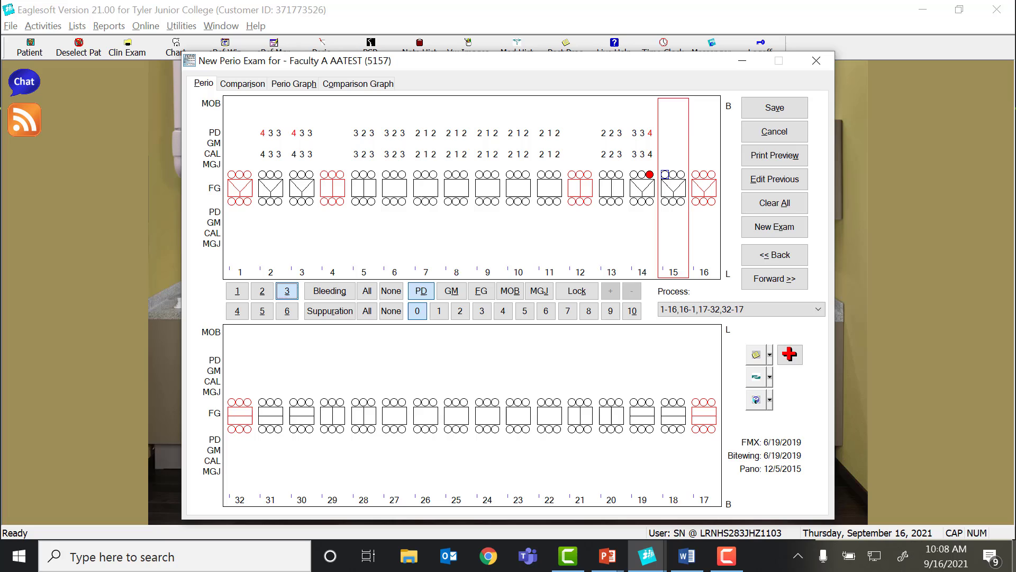
pyautogui.write('5')
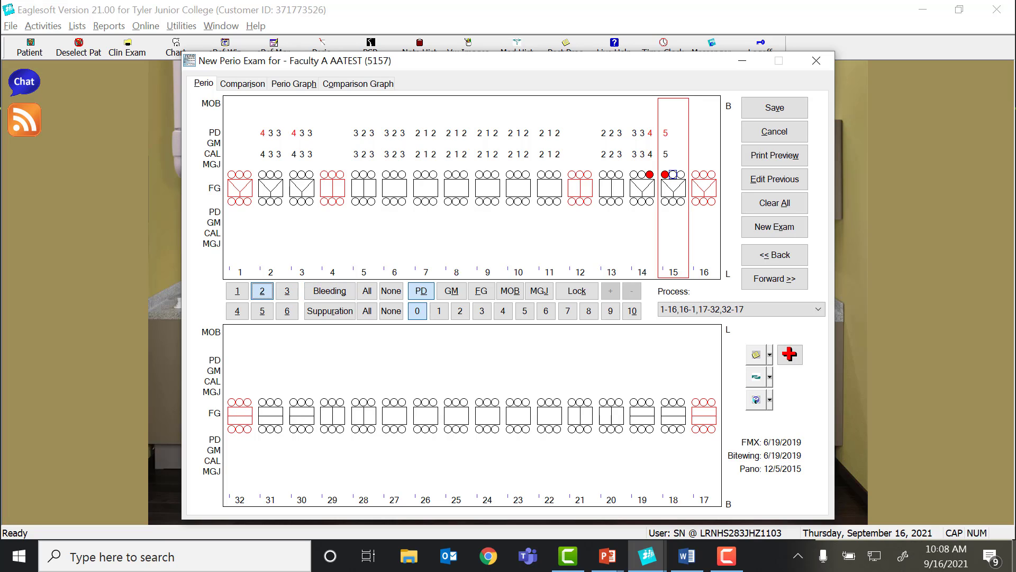
pyautogui.write('5')
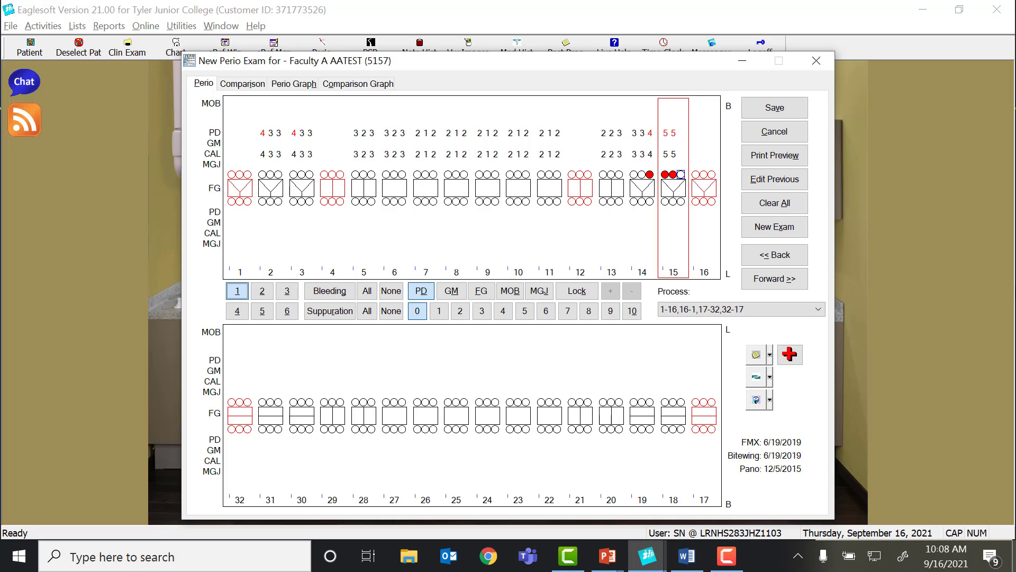
pyautogui.write('6')
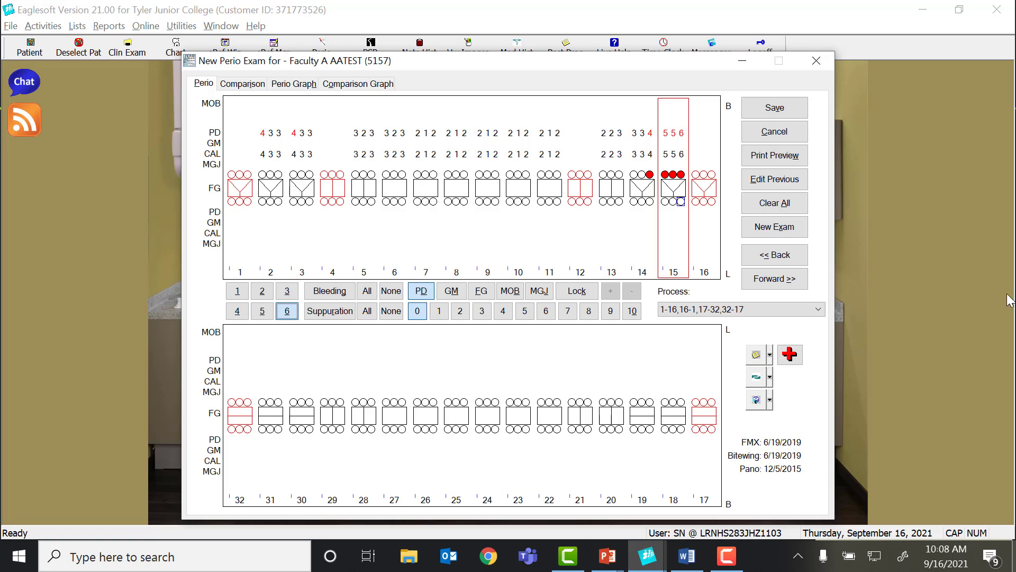
pyautogui.click(342, 291)
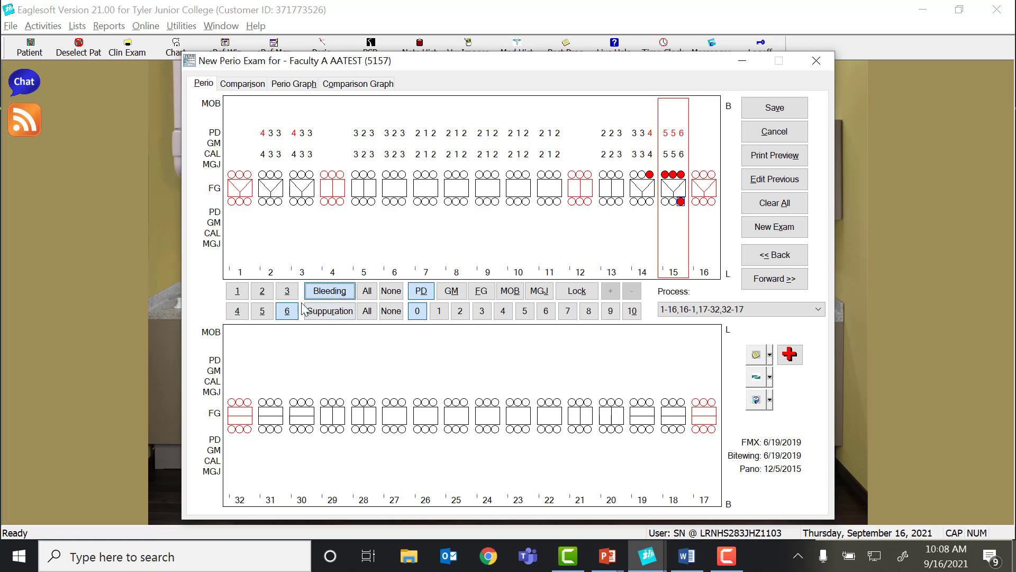
pyautogui.write('6')
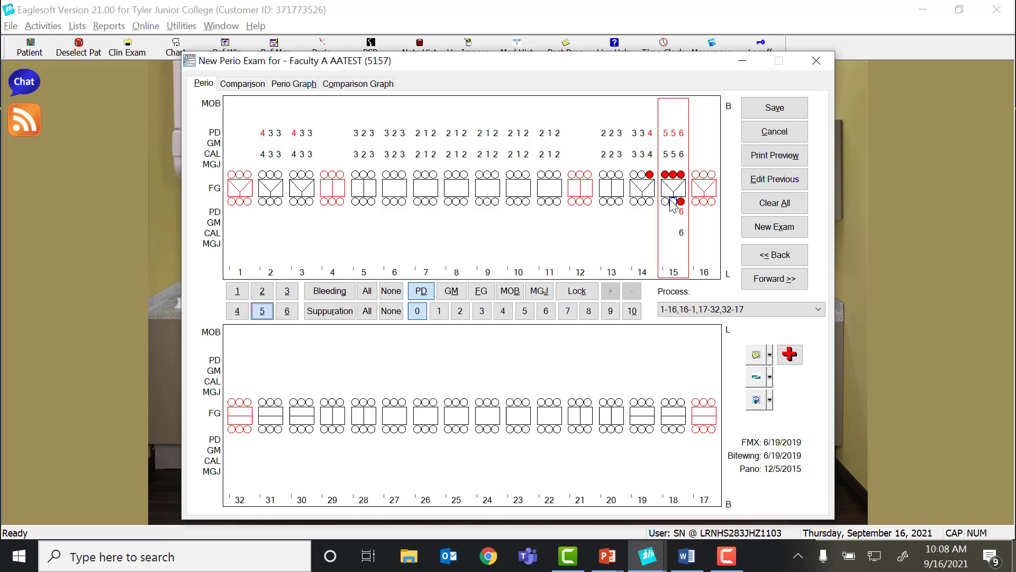
pyautogui.write('6')
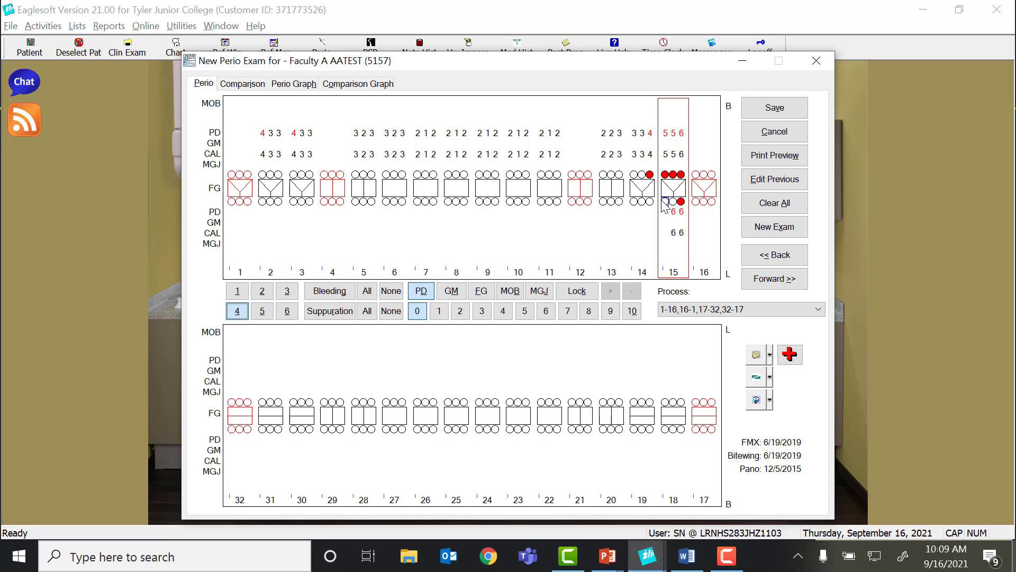
pyautogui.write('5 ')
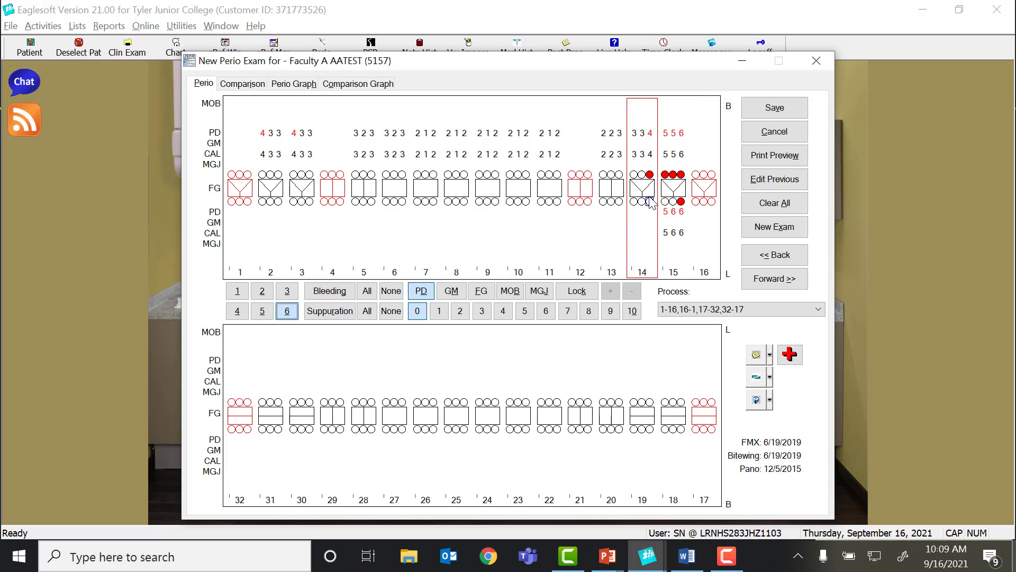
pyautogui.write('4343')
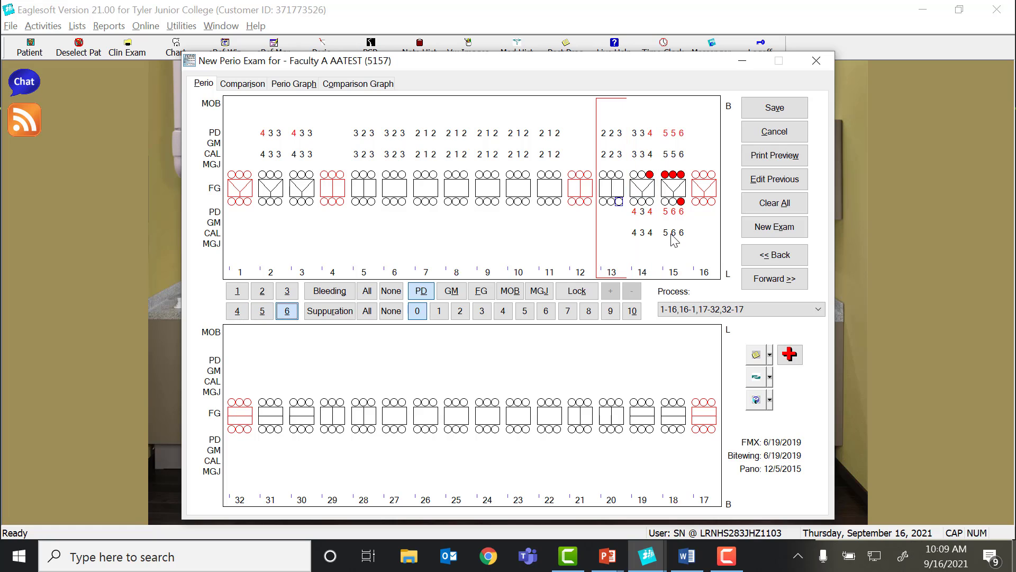
pyautogui.write('33')
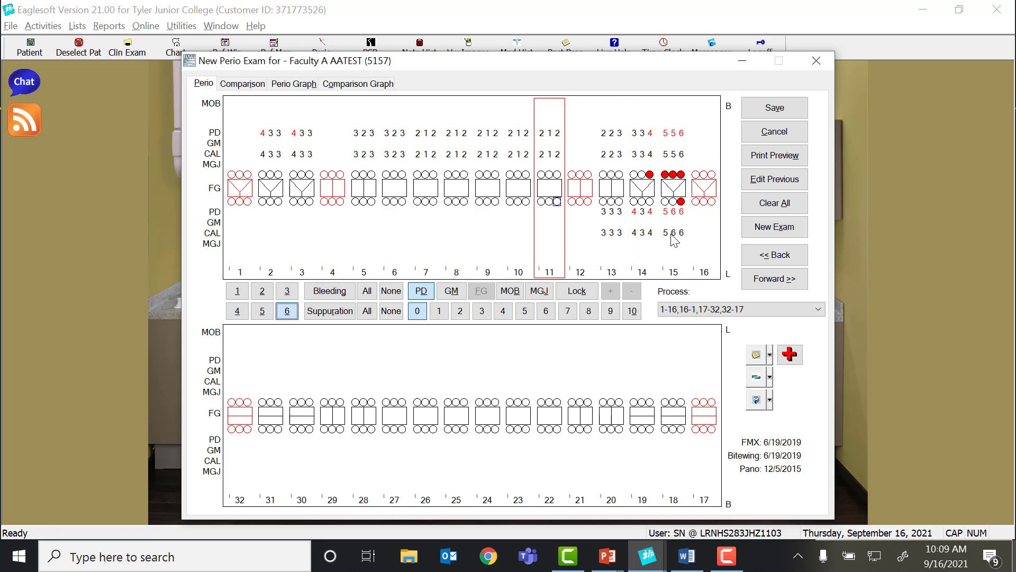
pyautogui.write('2122122')
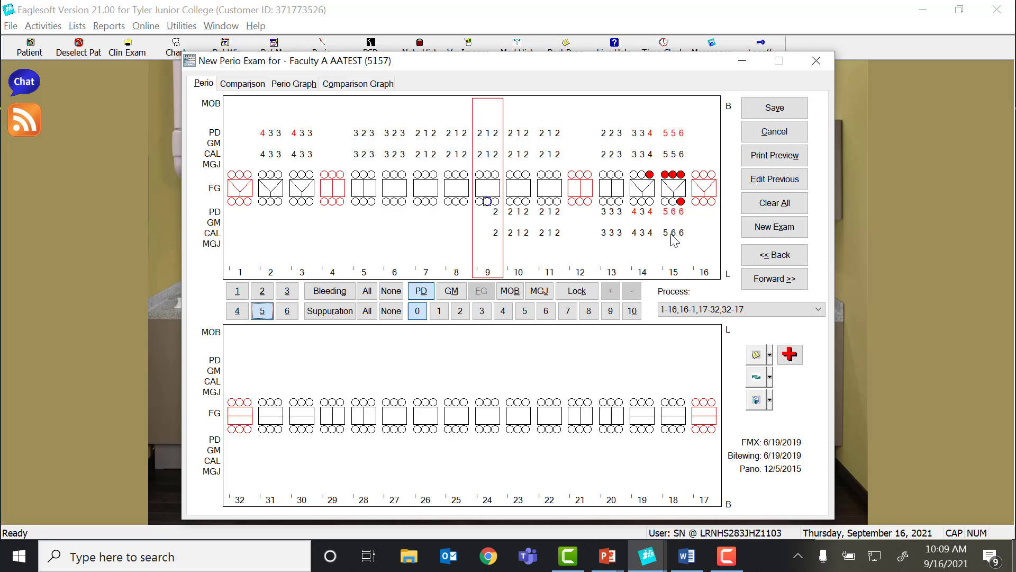
pyautogui.write('1221221')
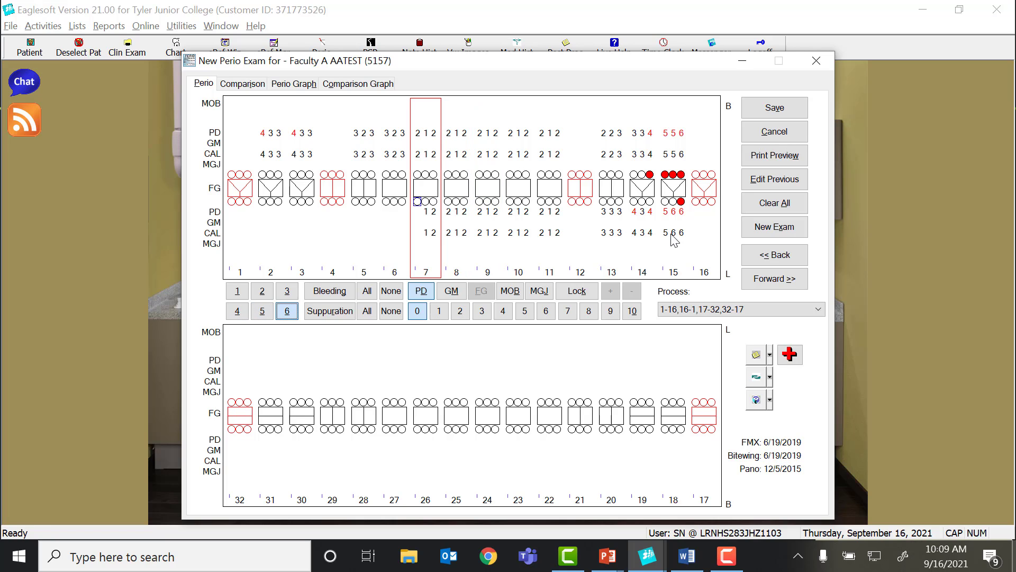
pyautogui.write('221221')
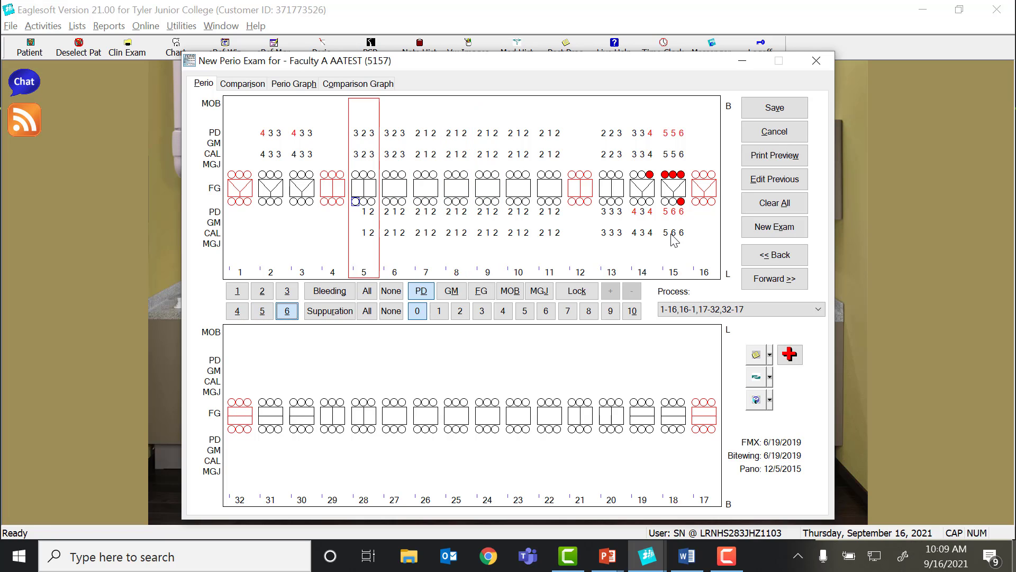
pyautogui.write('221221')
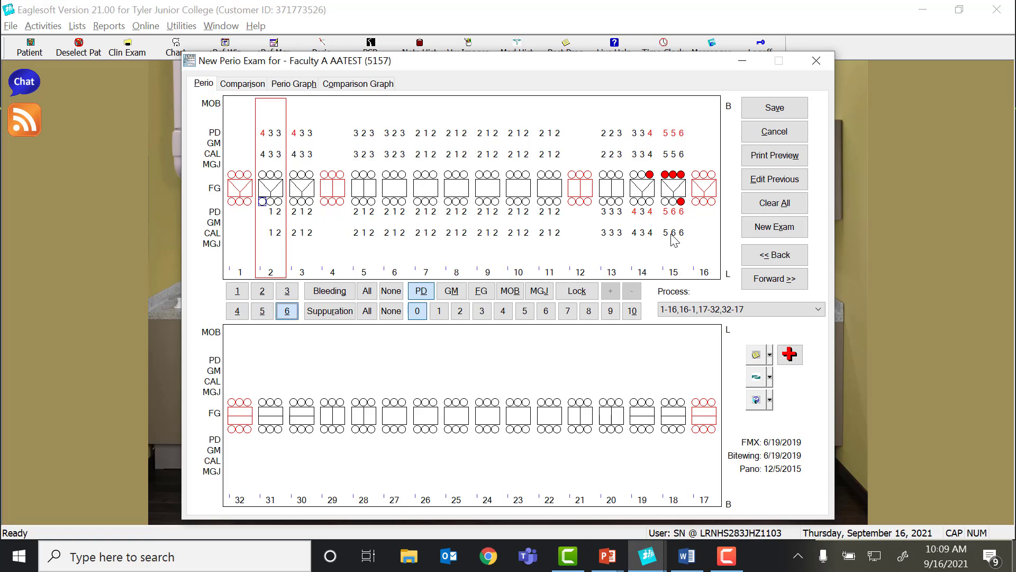
pyautogui.write('2 1')
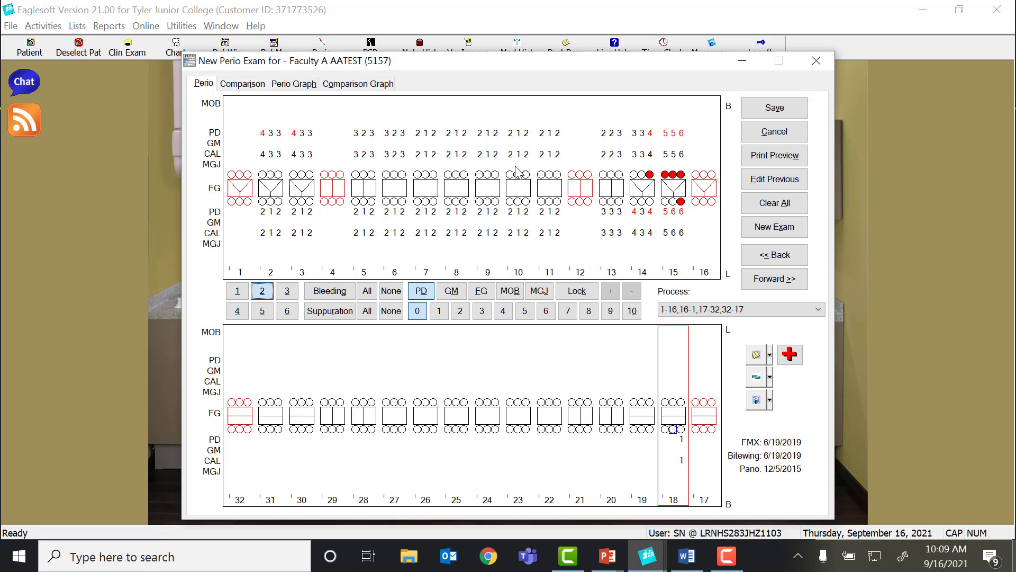
# Set a gingival margin of 2 on tooth 8's middle site and -3 on tooth 9's
pyautogui.click(456, 174)
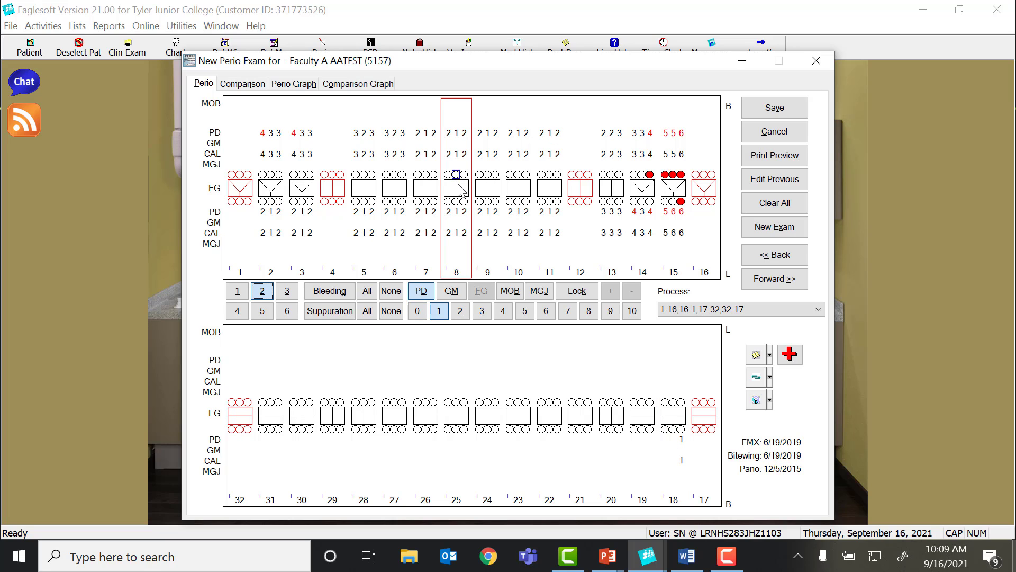
pyautogui.click(453, 293)
pyautogui.click(459, 311)
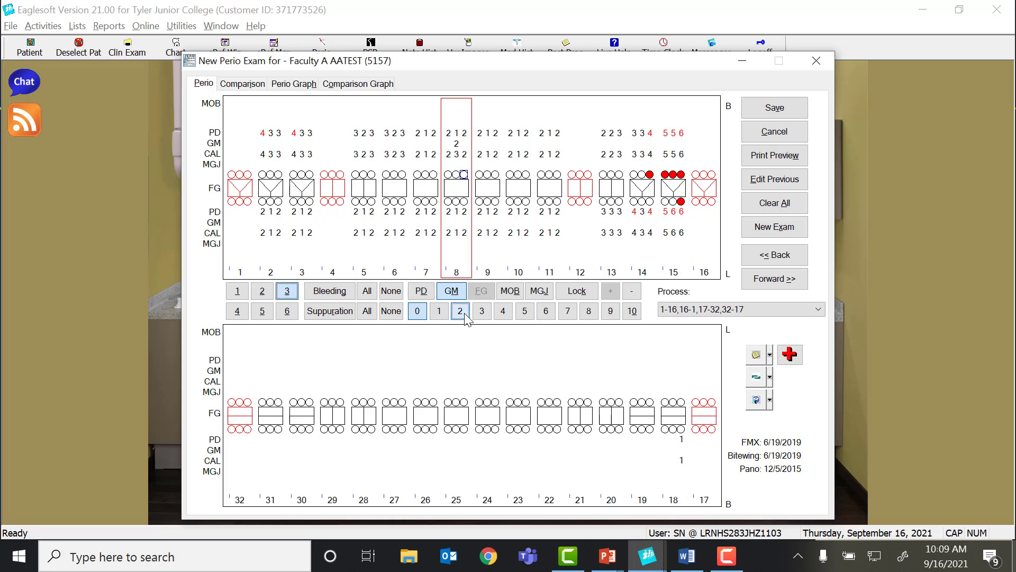
pyautogui.click(502, 179)
pyautogui.click(632, 291)
pyautogui.click(482, 311)
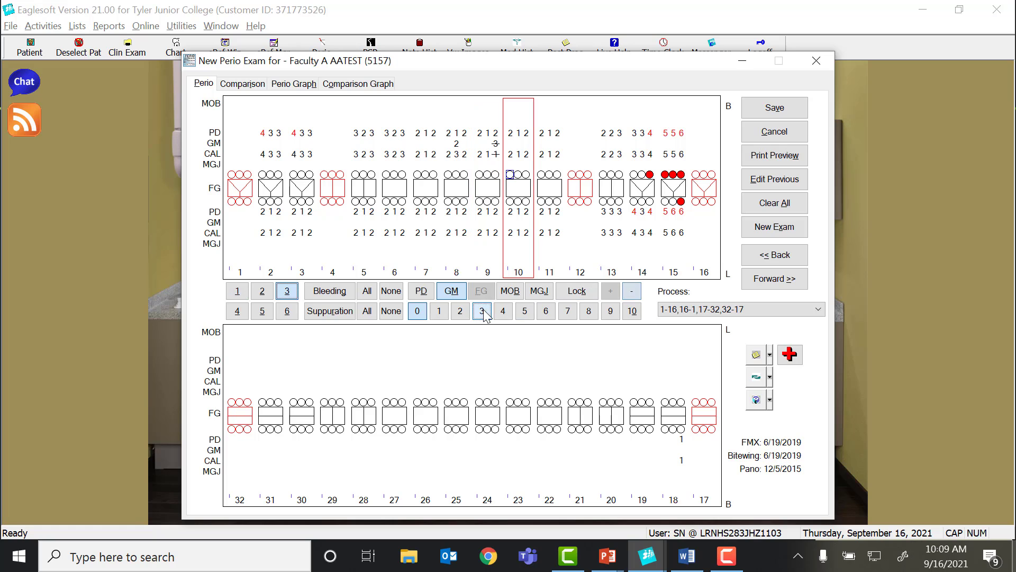